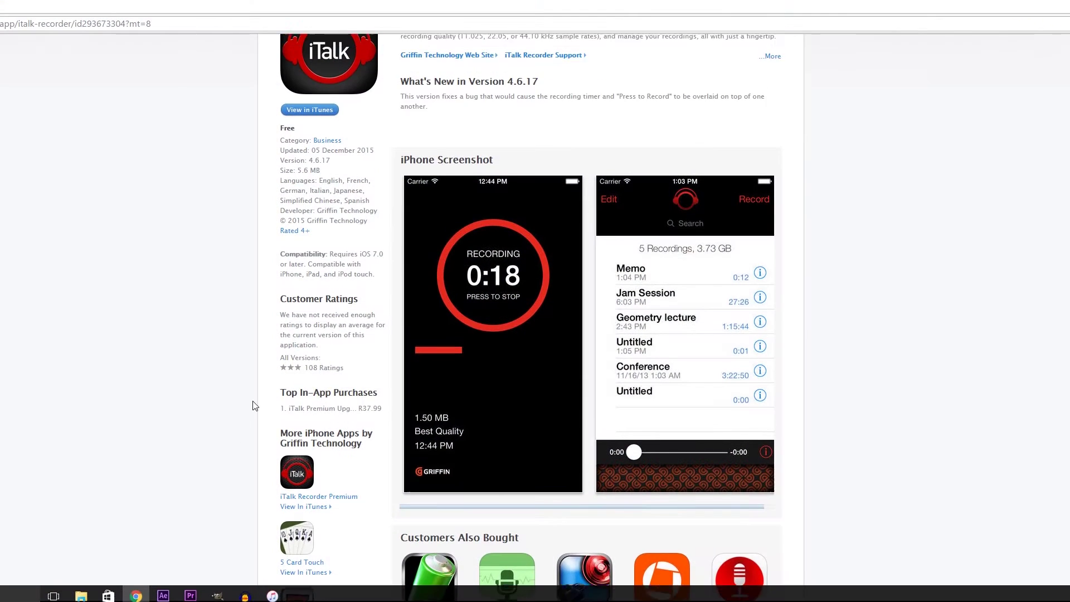
Step: Look over the phone's installed apps in iTunes and the iTalk Recorder store page
scroll(253, 405, "up", 3)
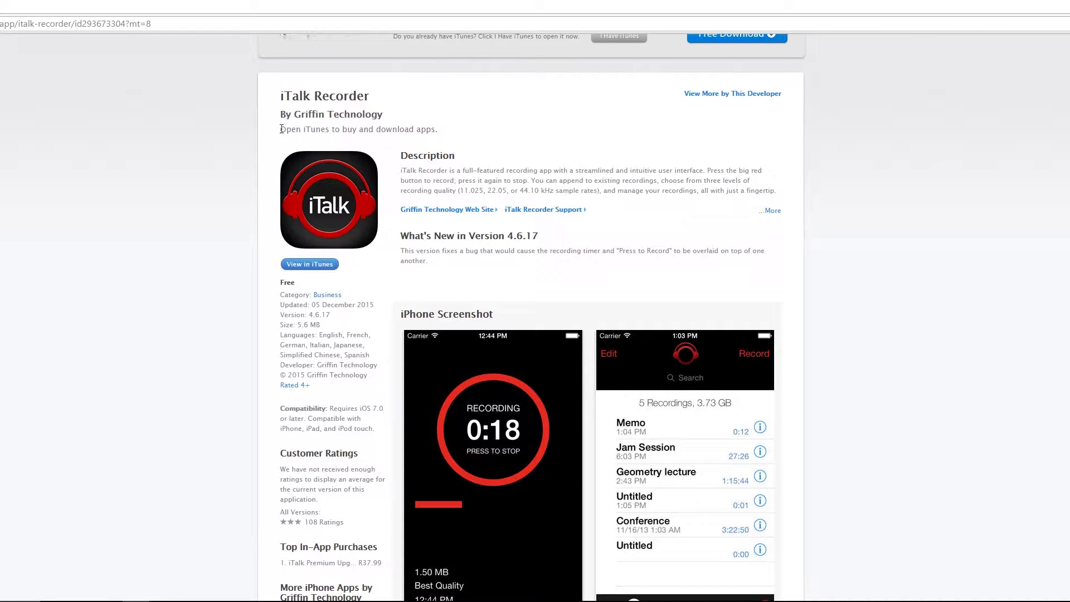
scroll(282, 129, "down", 2)
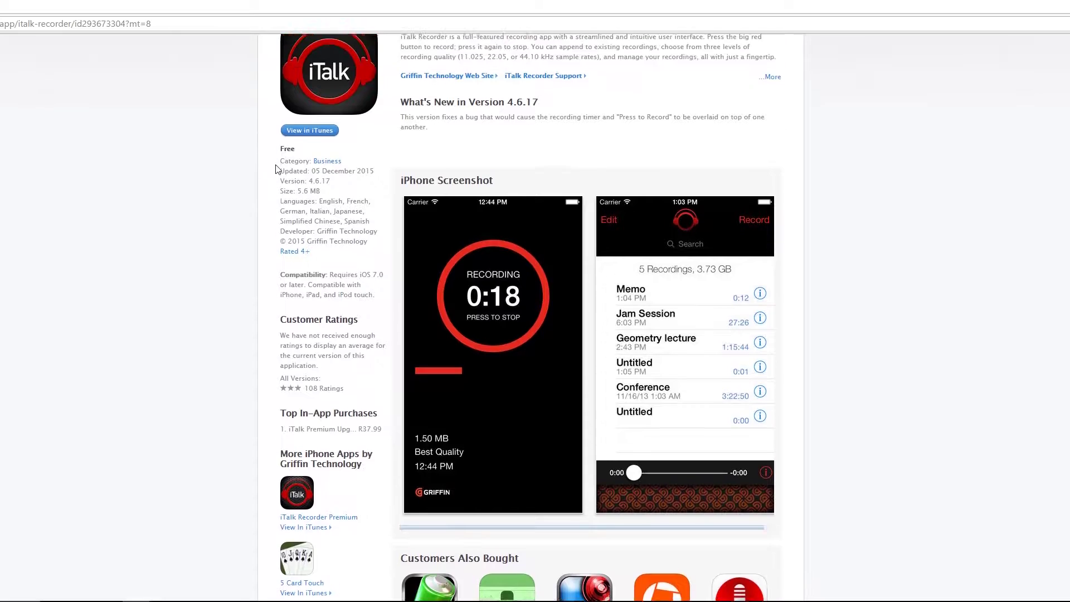
scroll(276, 168, "up", 2)
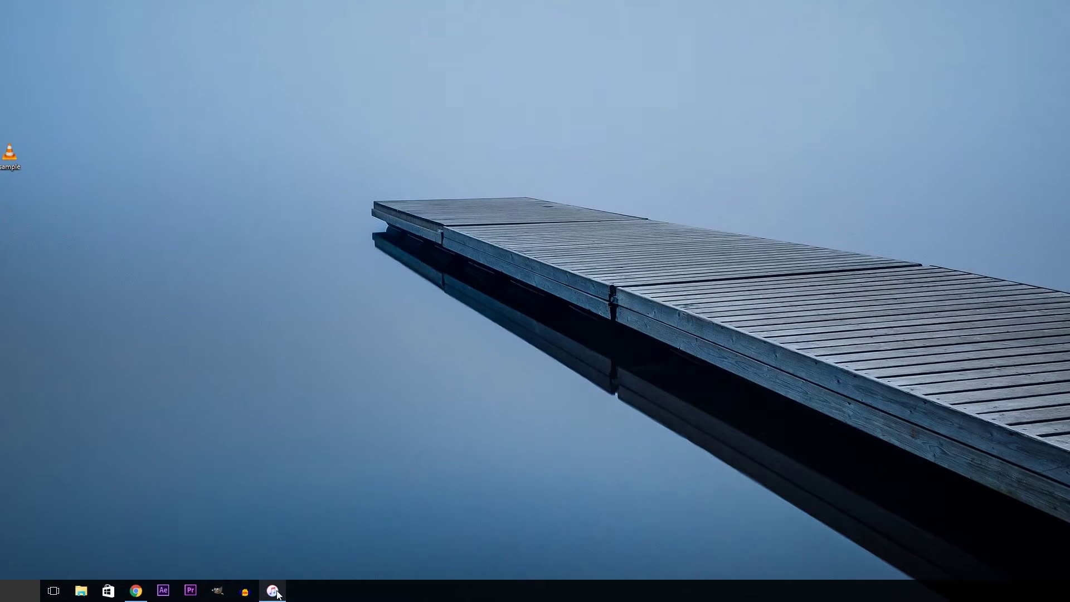
left_click(274, 590)
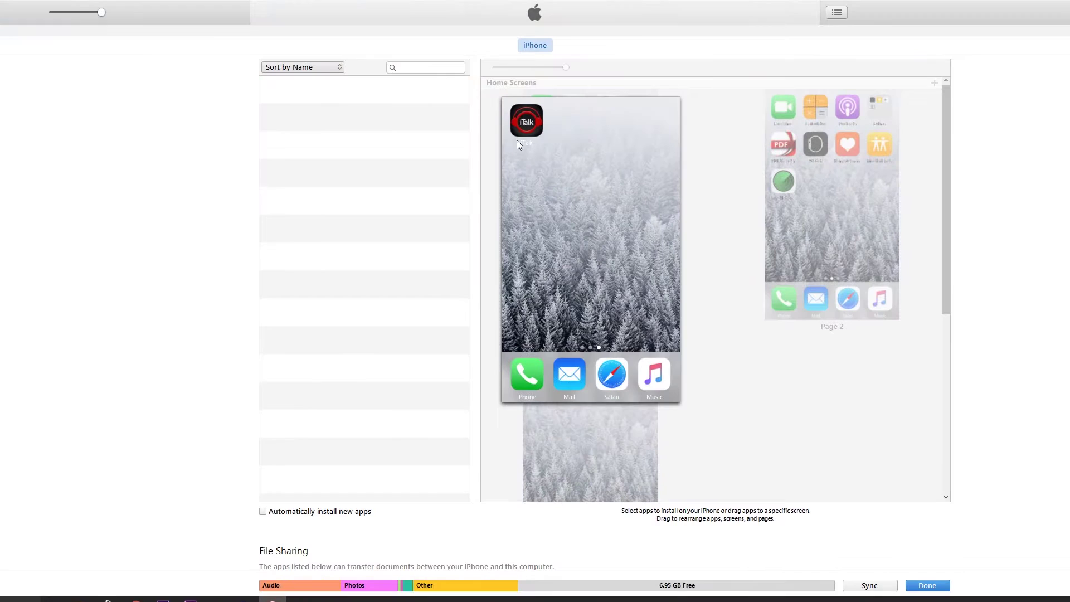
mouse_move(523, 130)
scroll(440, 201, "down", 3)
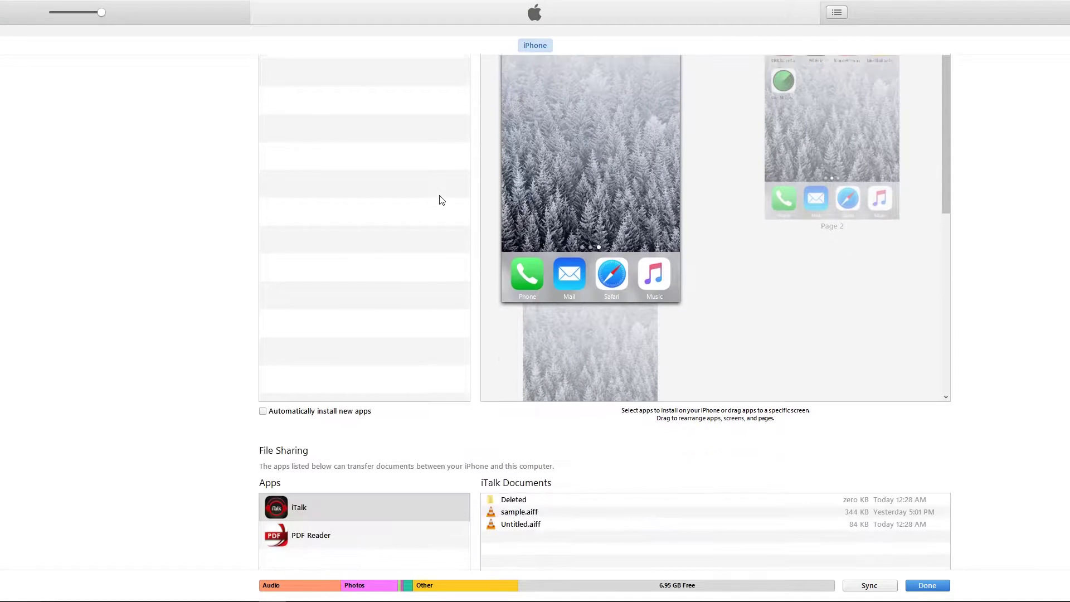
scroll(604, 312, "up", 1)
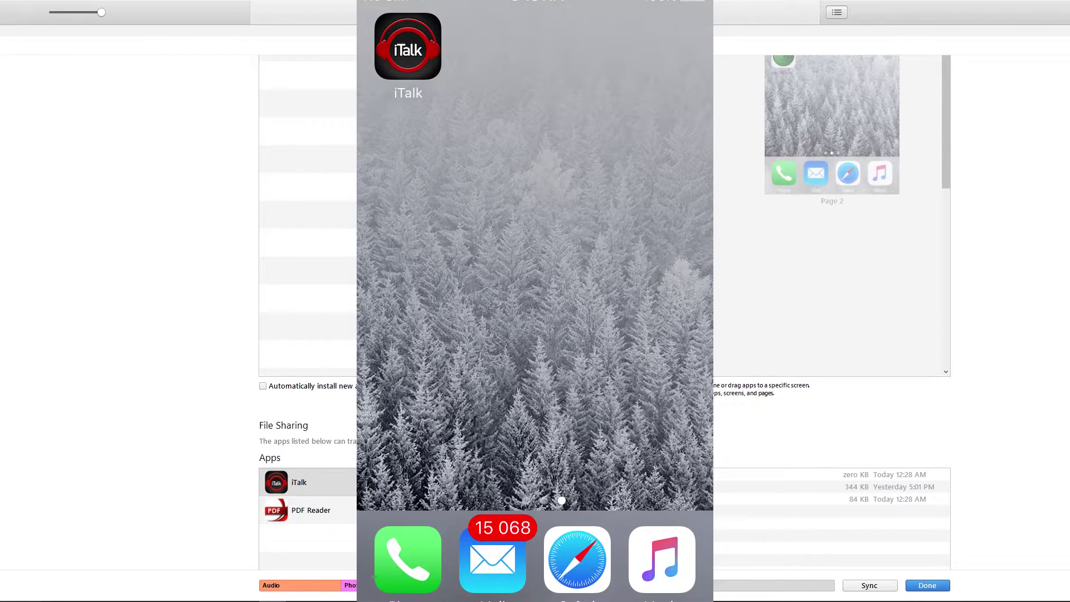
scroll(605, 312, "up", 1)
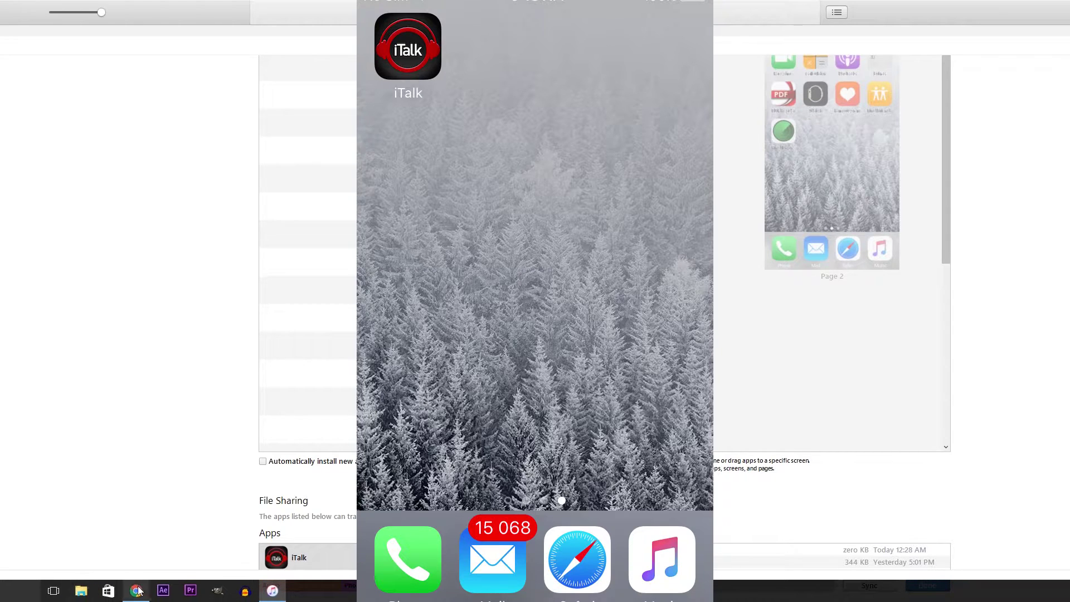
left_click(139, 590)
scroll(669, 267, "down", 3)
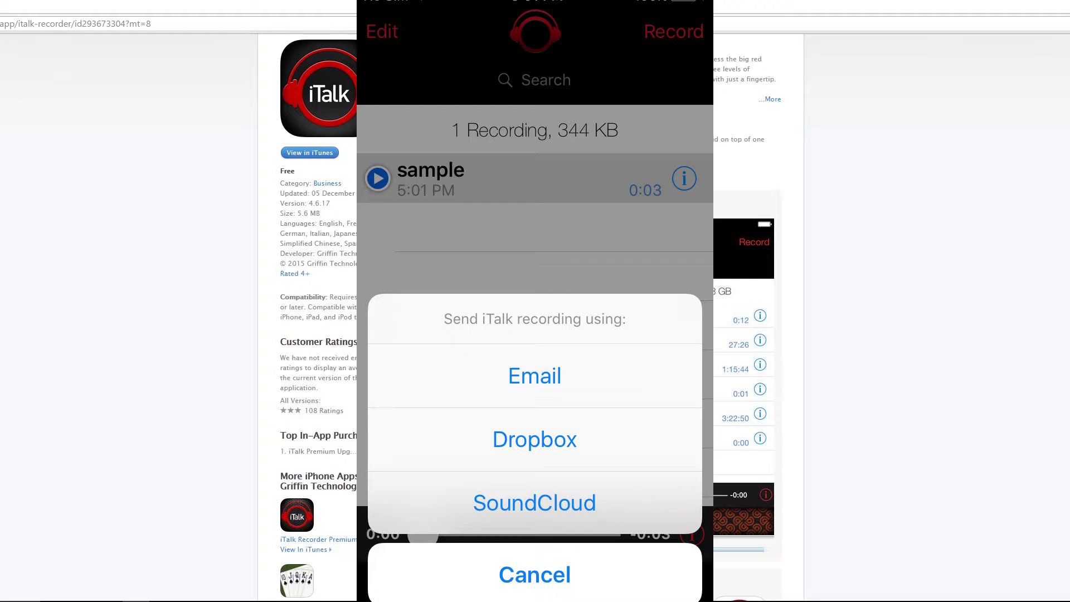
Step: Copy sample.aiff from iTalk's shared Documents in iTunes onto the desktop
mouse_move(227, 596)
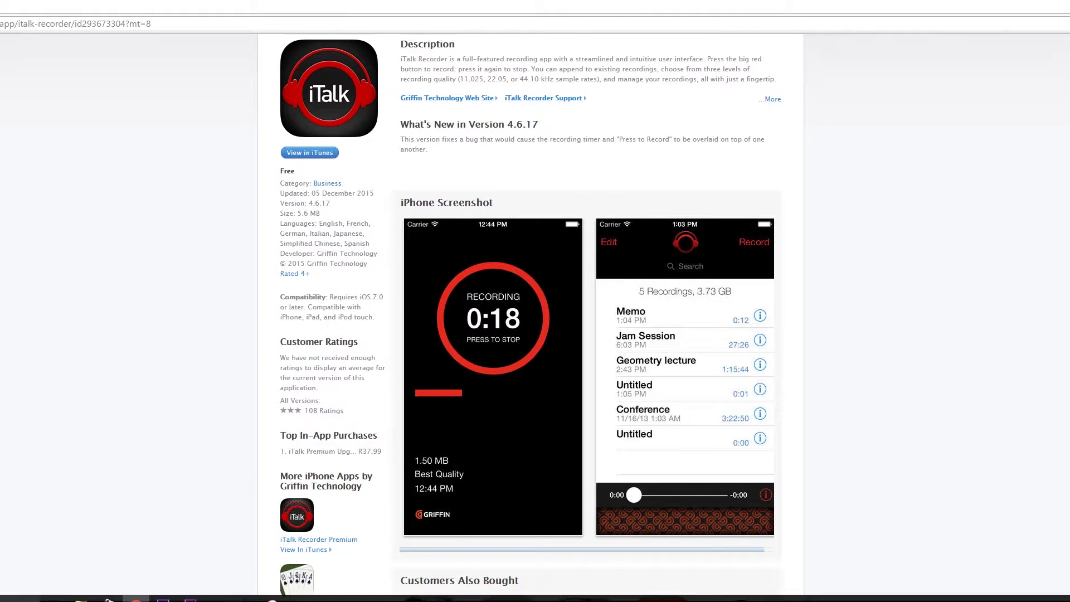
left_click(272, 591)
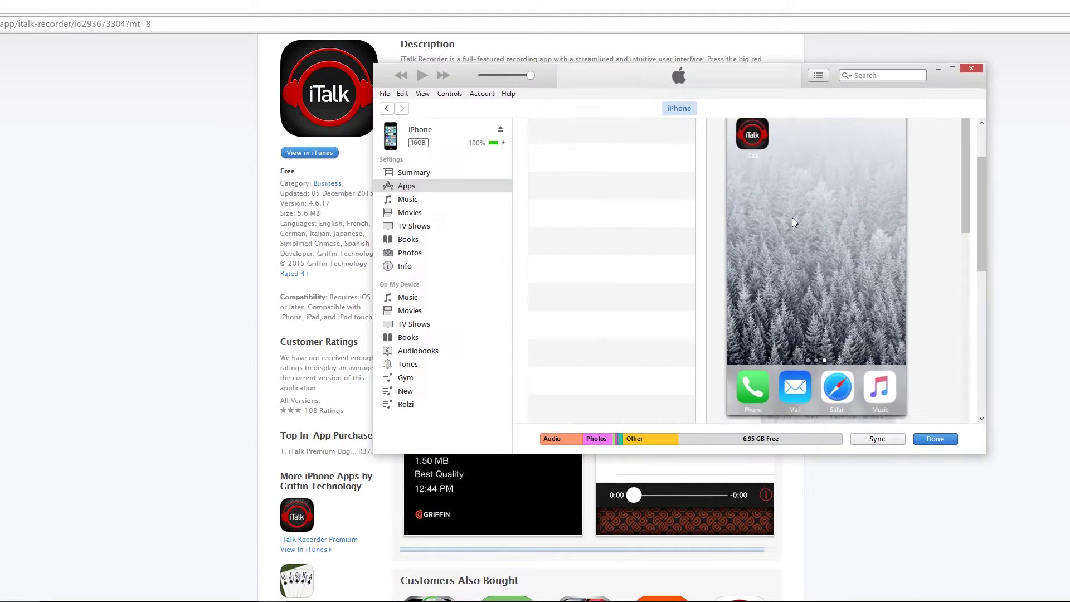
scroll(792, 217, "down", 5)
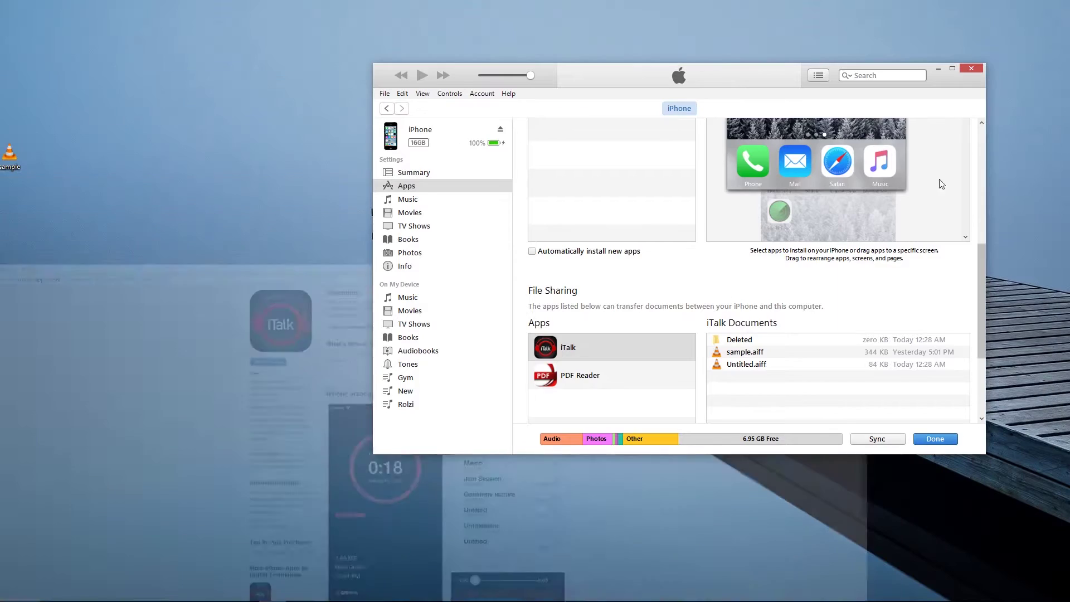
scroll(942, 183, "down", 1)
mouse_move(753, 329)
left_mouse_down()
mouse_move(213, 233)
mouse_move(19, 187)
mouse_move(775, 385)
mouse_move(758, 327)
mouse_move(86, 187)
mouse_move(5, 157)
mouse_move(752, 360)
mouse_move(741, 327)
left_mouse_up()
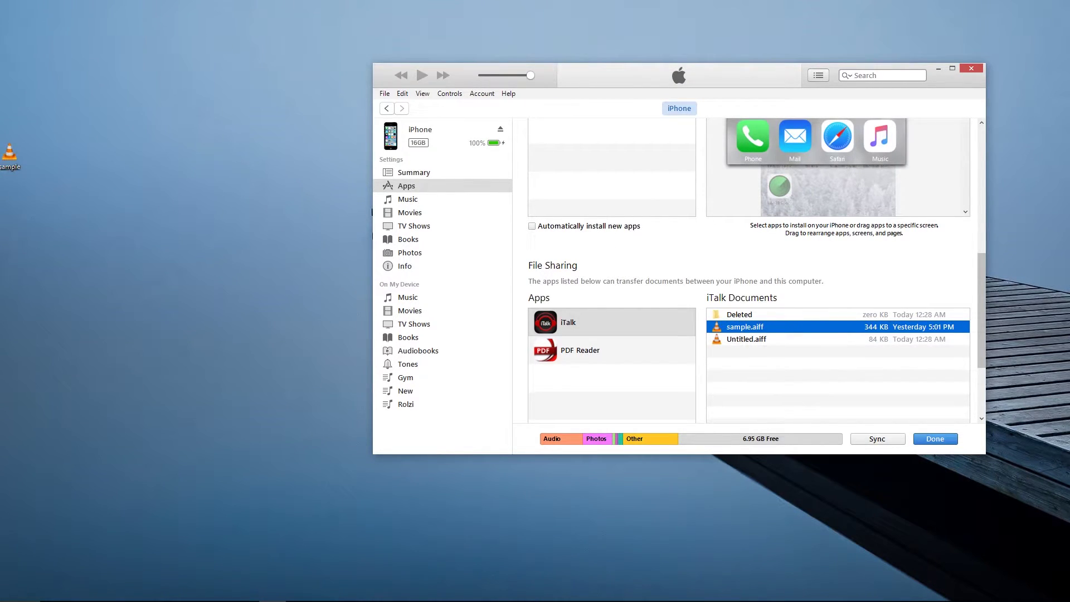
Step: Minimise the iTunes window so the empty Windows desktop shows
left_click(938, 68)
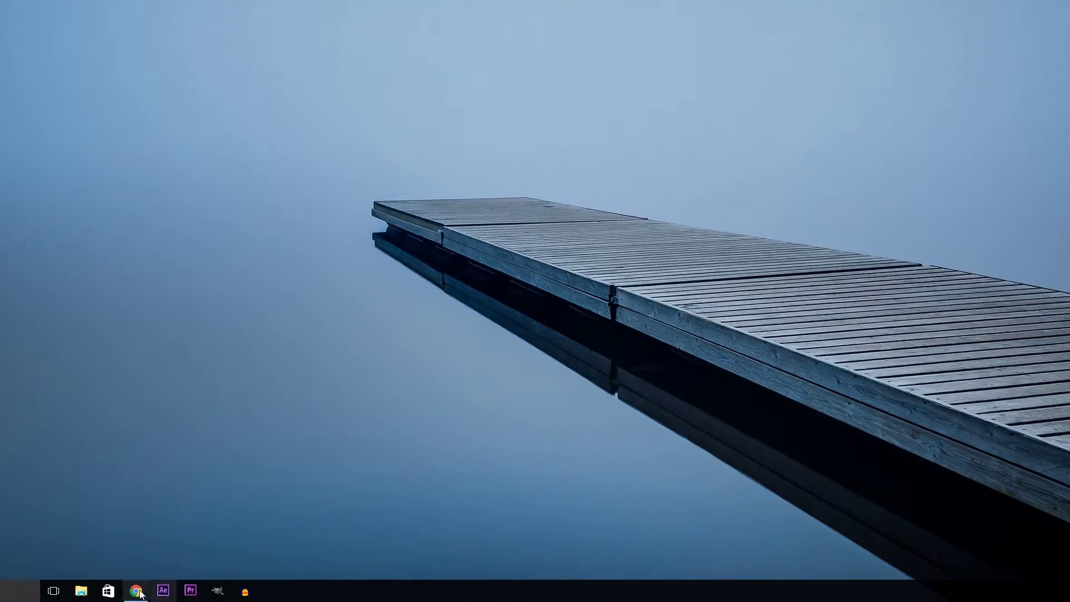
Step: Download the Audacity 2.1.2 Windows installer from the Audacity website's Windows download page
left_click(136, 590)
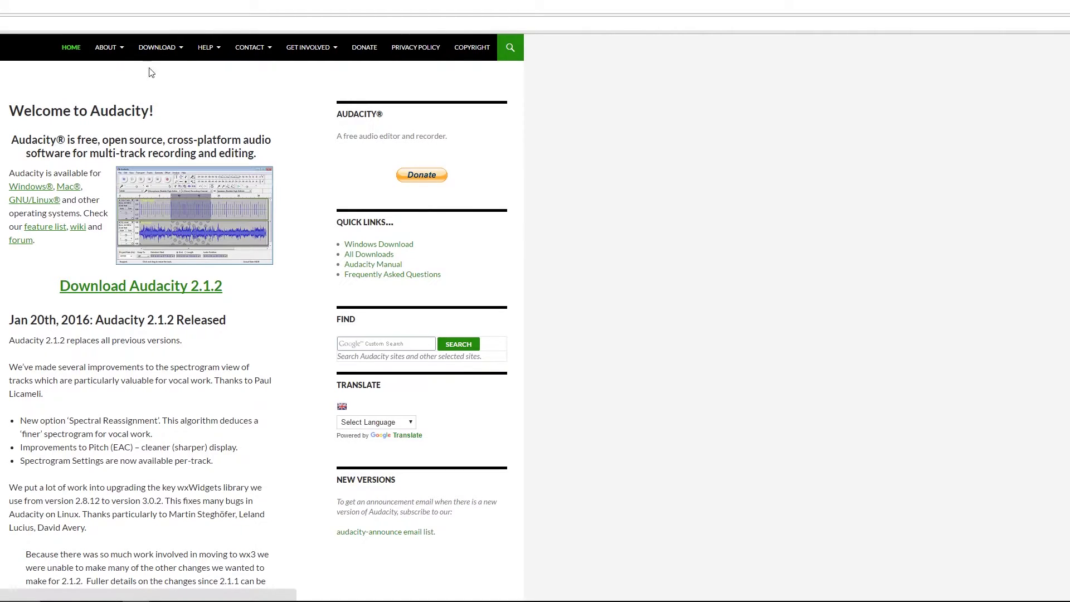
mouse_move(146, 49)
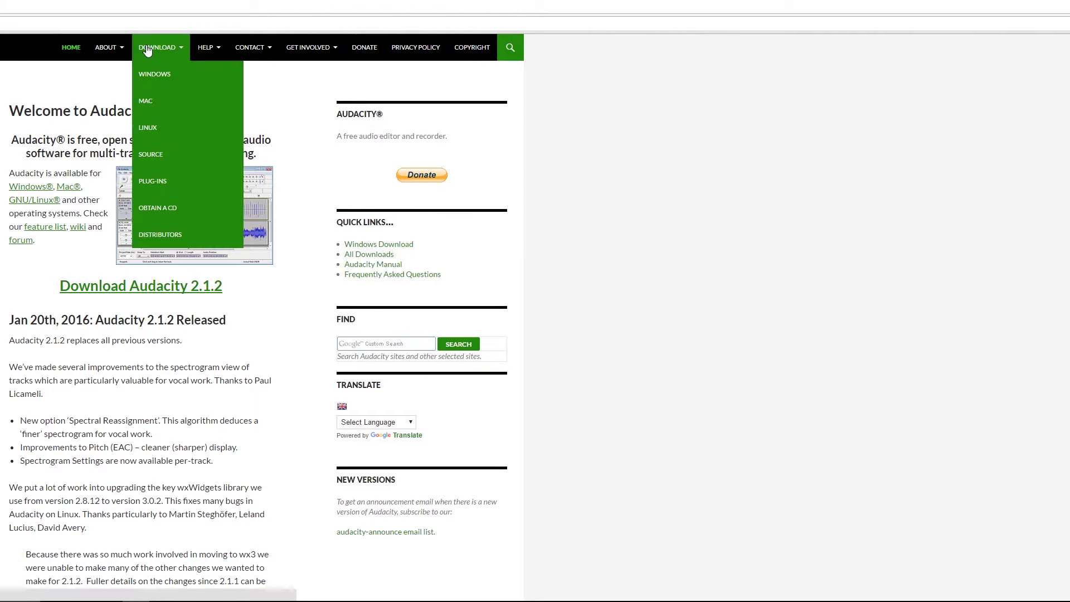
left_click(165, 74)
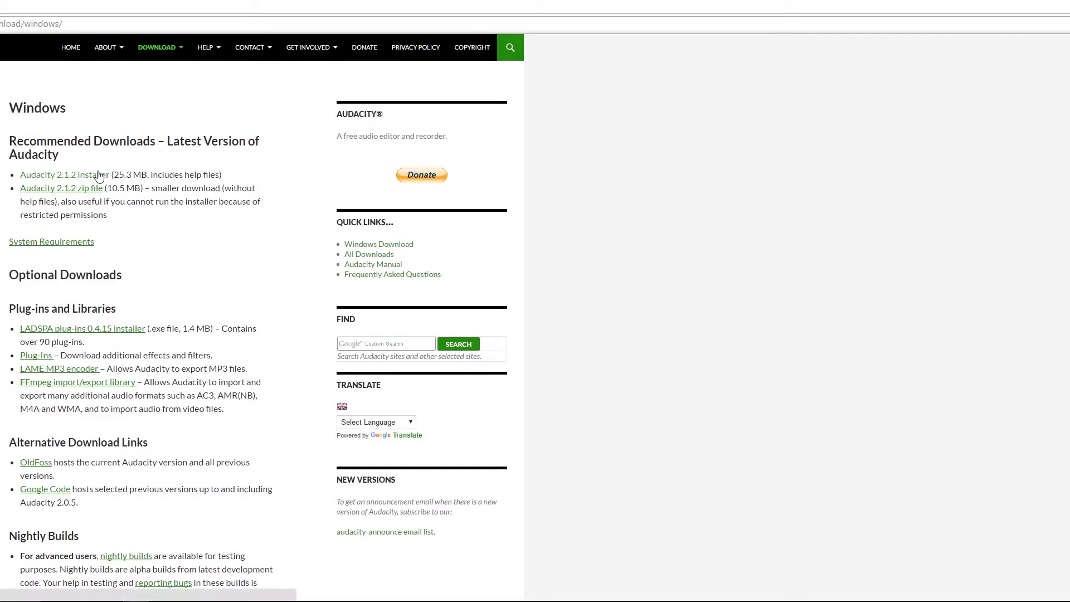
left_click(98, 177)
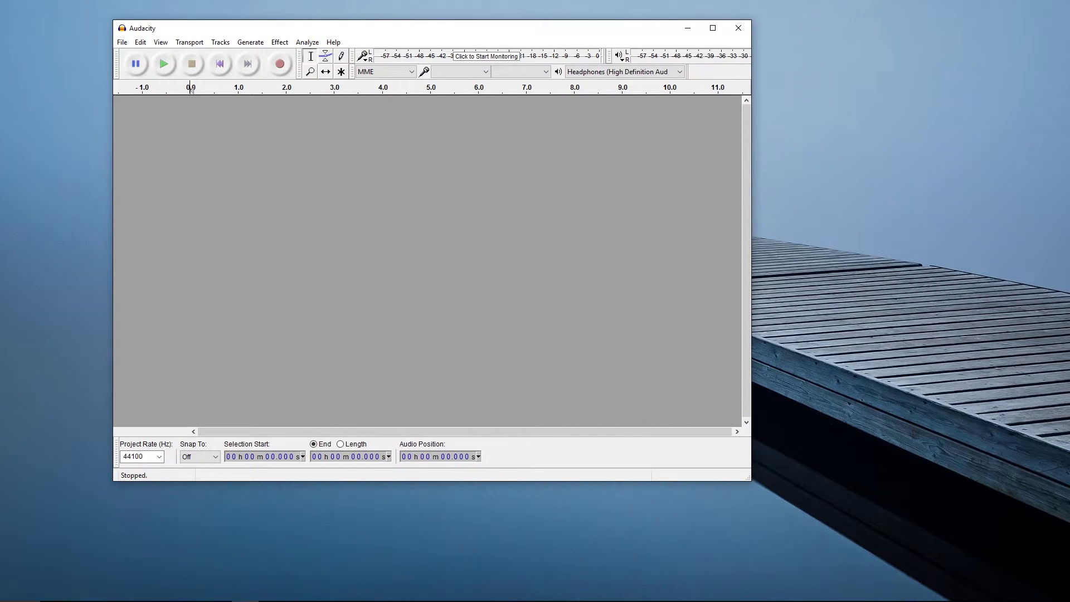
Step: Import sample.aiff as a copy into a maximised Audacity window and play the 3.4-second clip
left_click_drag(38, 228, 209, 212)
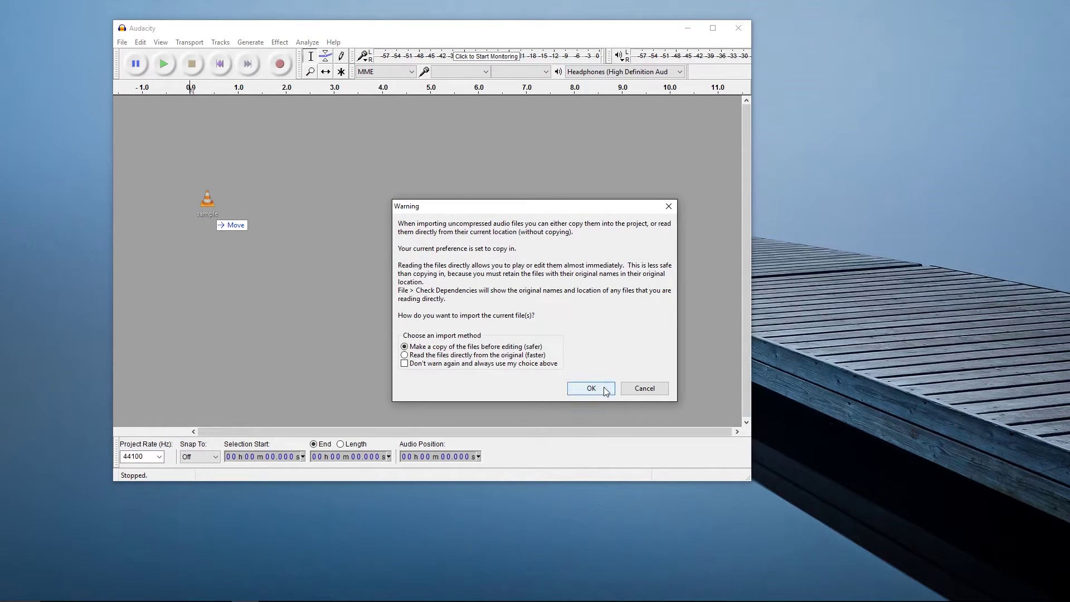
left_click(591, 389)
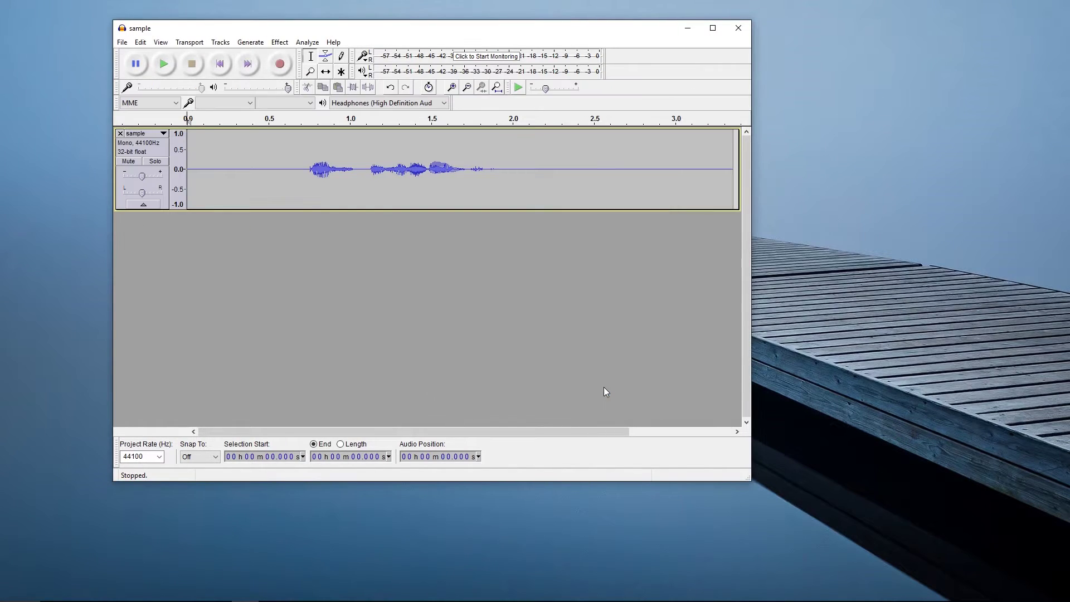
left_click(713, 28)
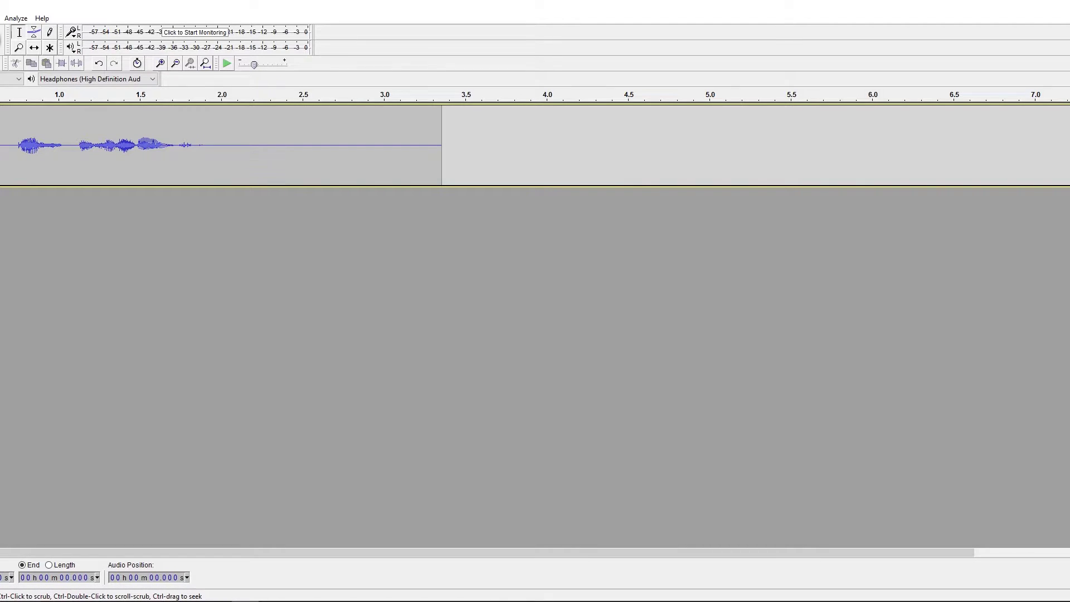
key("space")
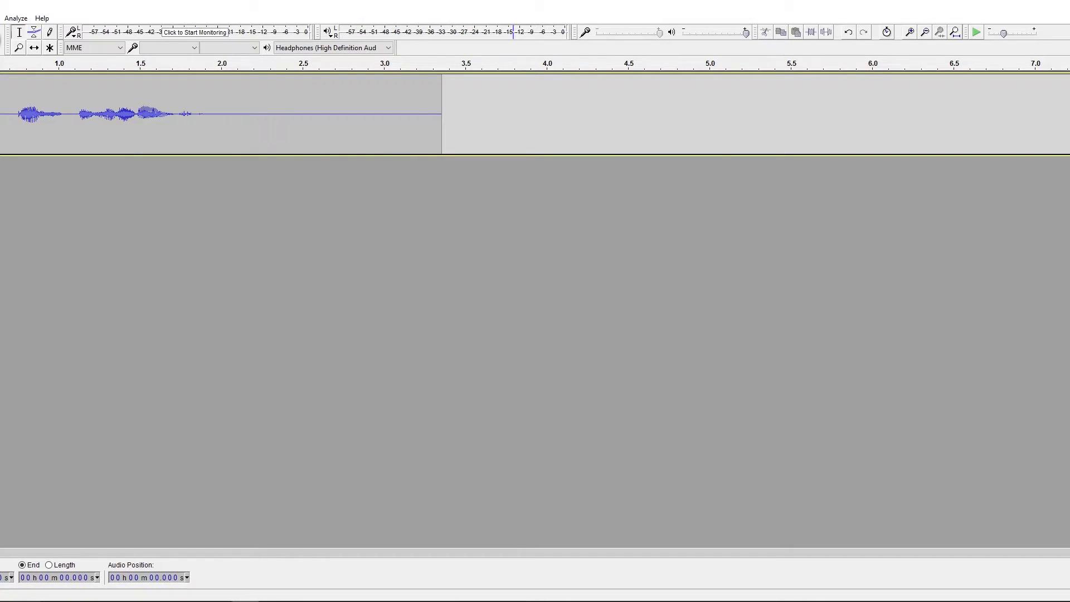
Step: Preview the clip from about 0.72 s and 2.2 s, then select and play the quiet opening to 0.747 s
left_click(13, 134)
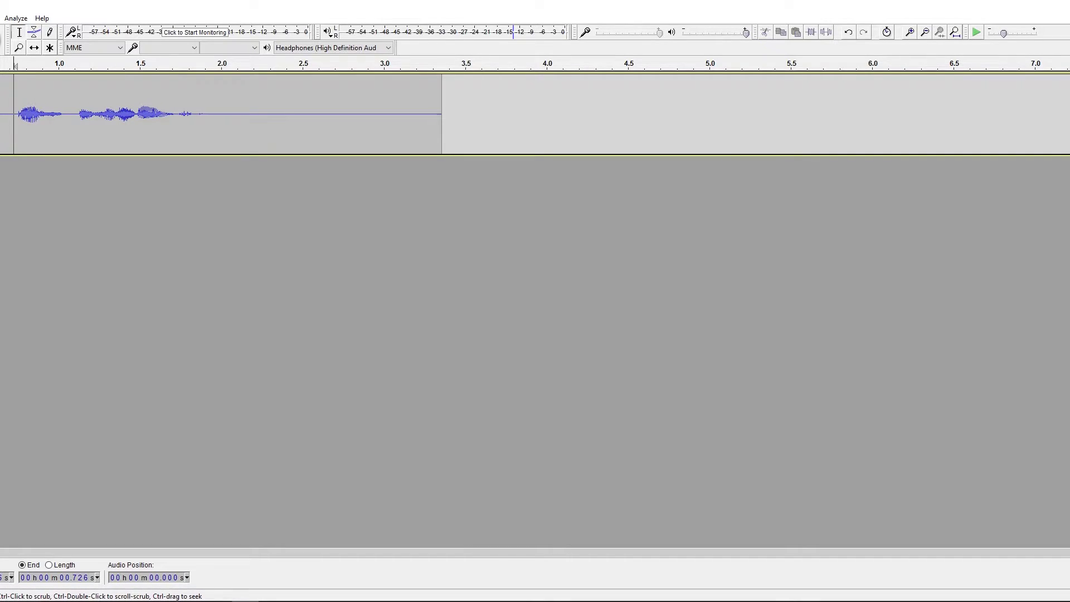
key("space")
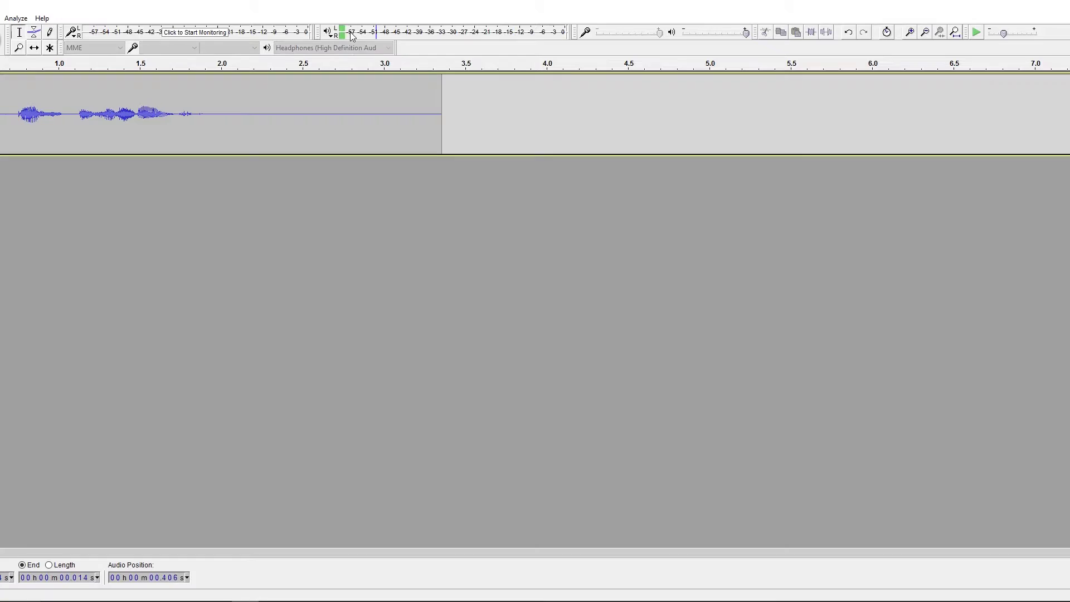
left_click(254, 113)
key("space")
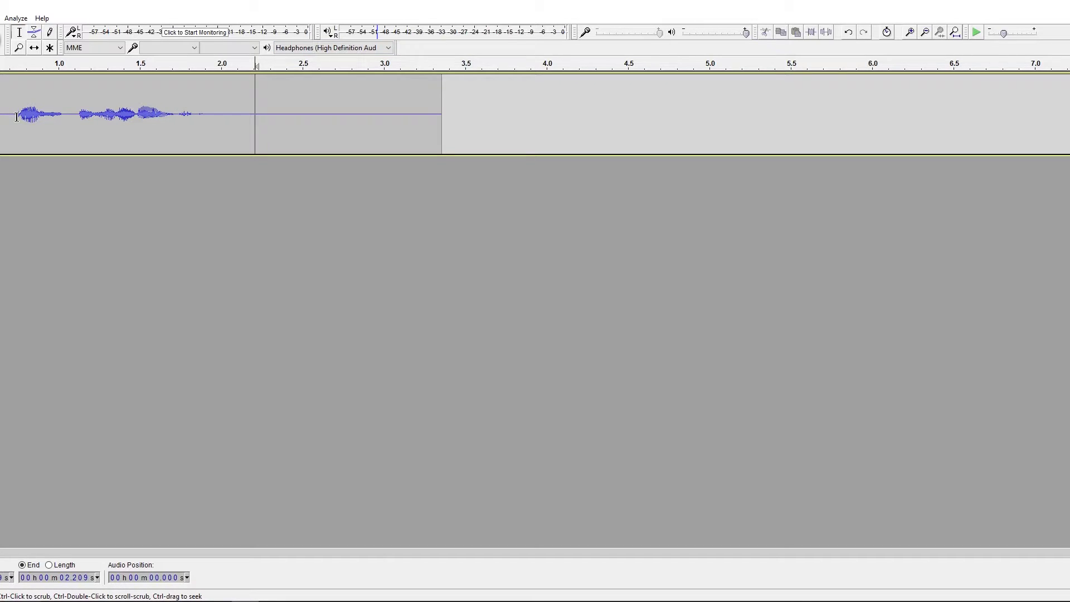
left_click_drag(17, 114, 0, 114)
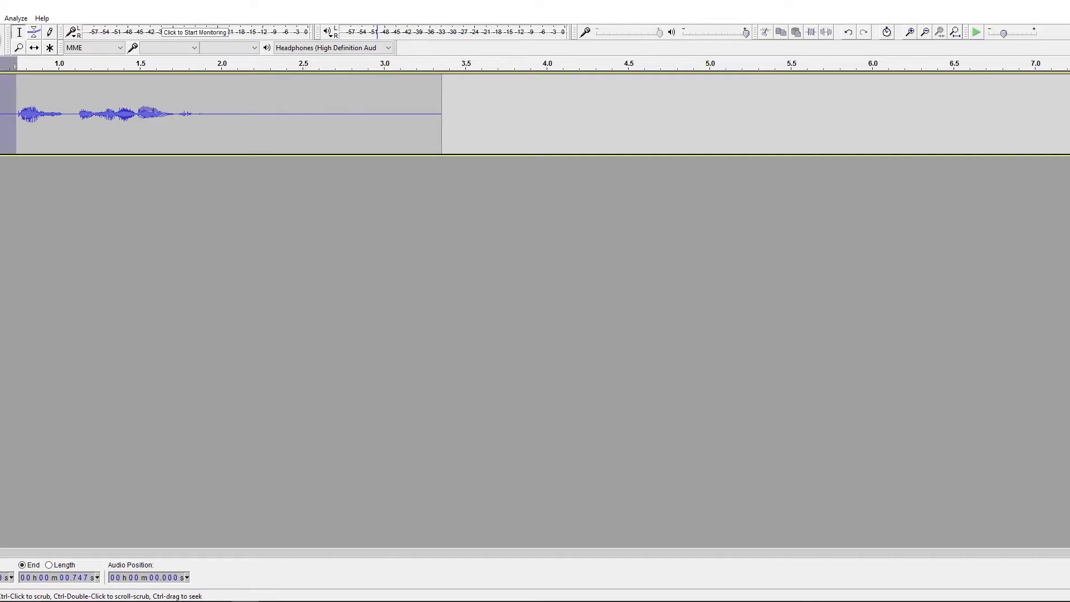
key("space")
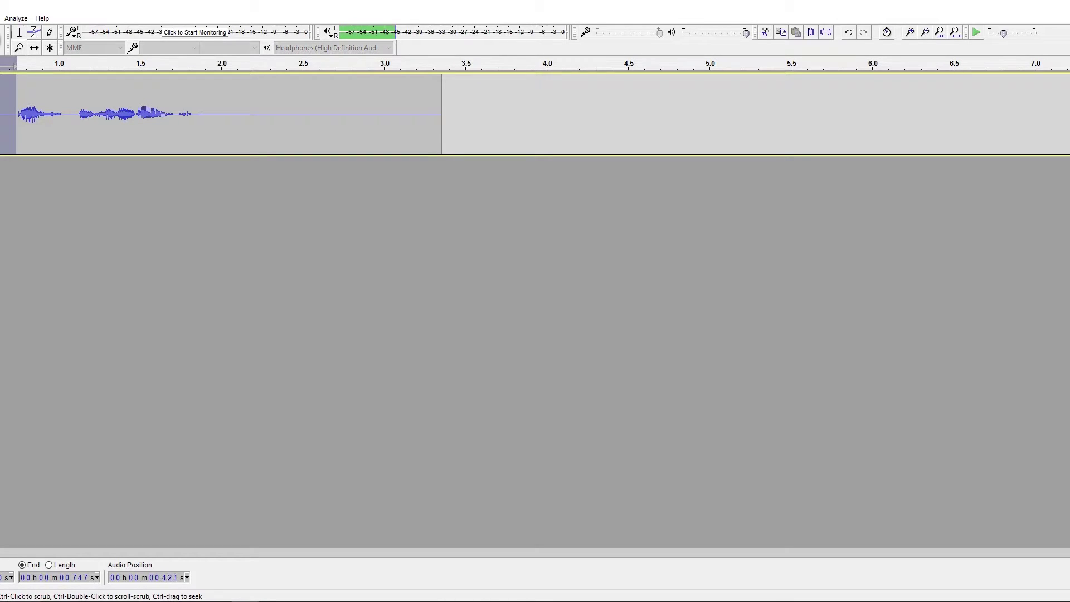
Step: Capture the quiet opening as the Noise Reduction noise profile
key("alt+c")
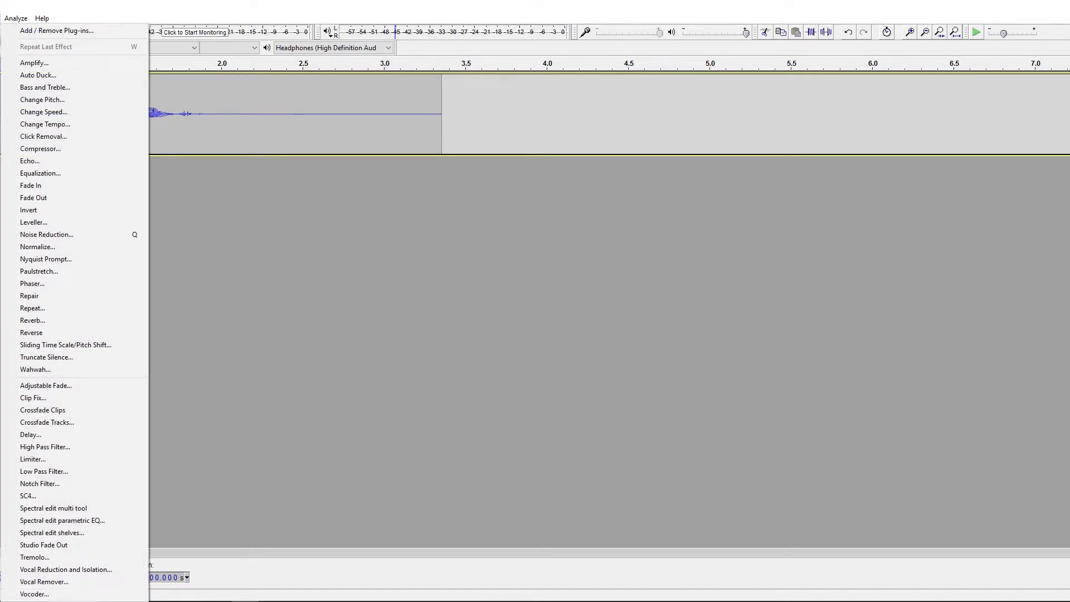
left_click(52, 235)
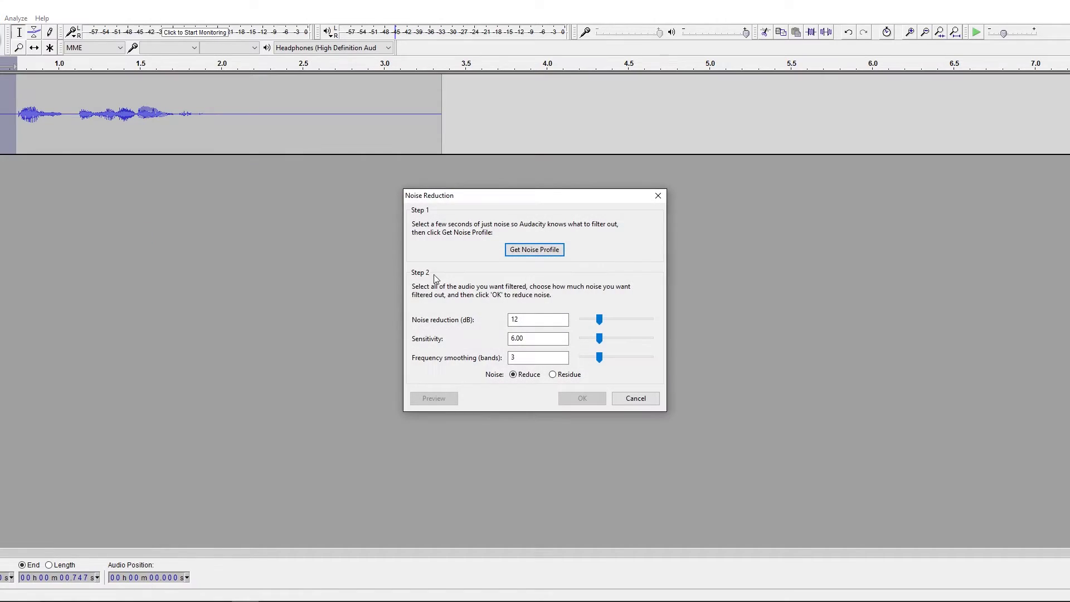
left_click(536, 251)
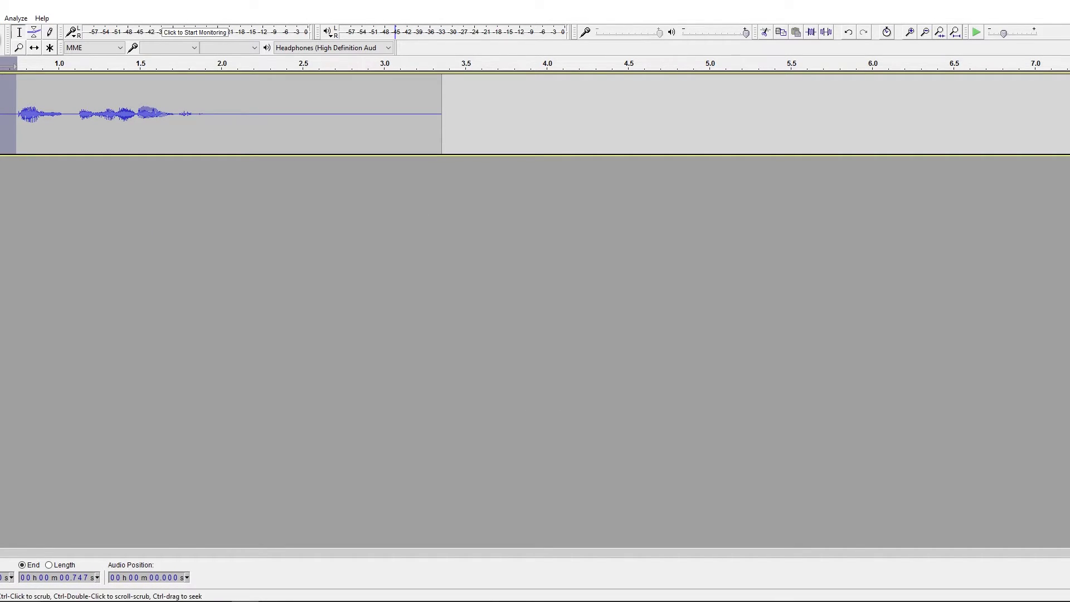
key("alt+c")
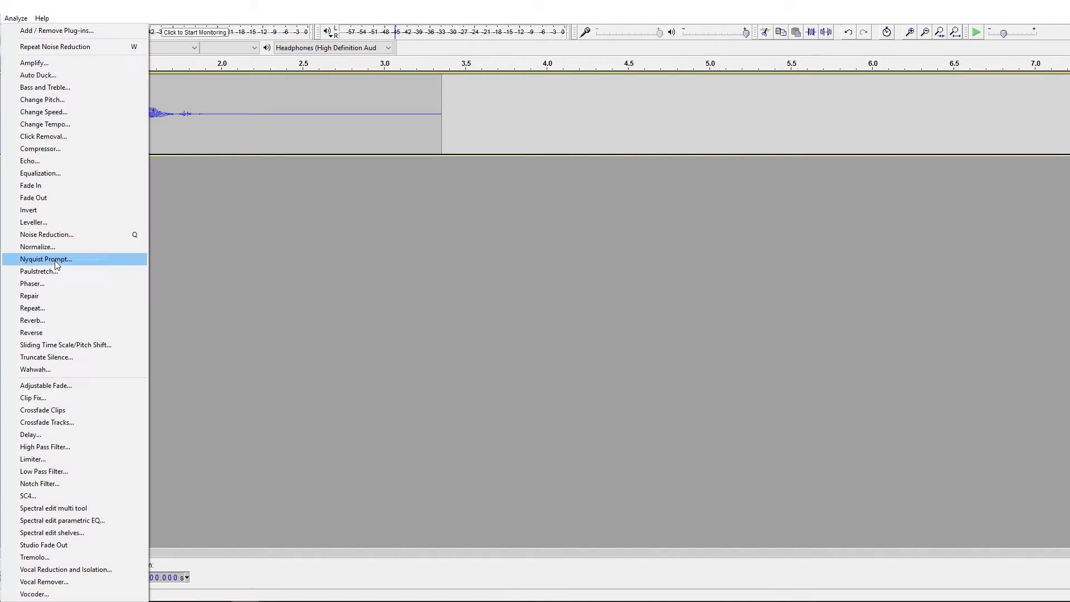
left_click(52, 238)
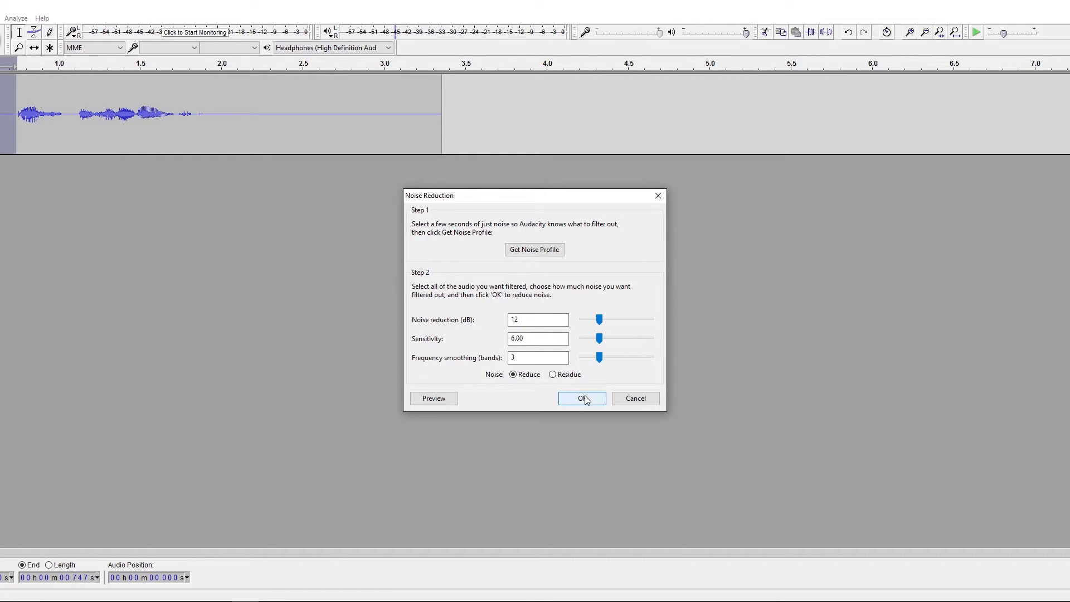
left_click(635, 398)
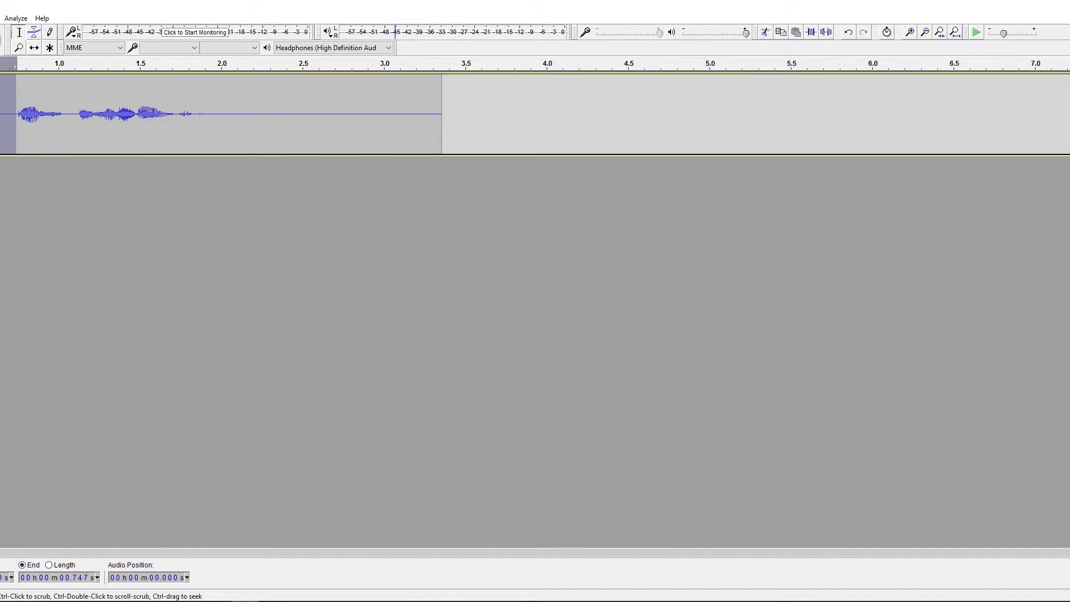
Step: Apply Noise Reduction (12 dB, sensitivity 6.00, 3 smoothing bands) to the whole clip and listen back
key("ctrl+a")
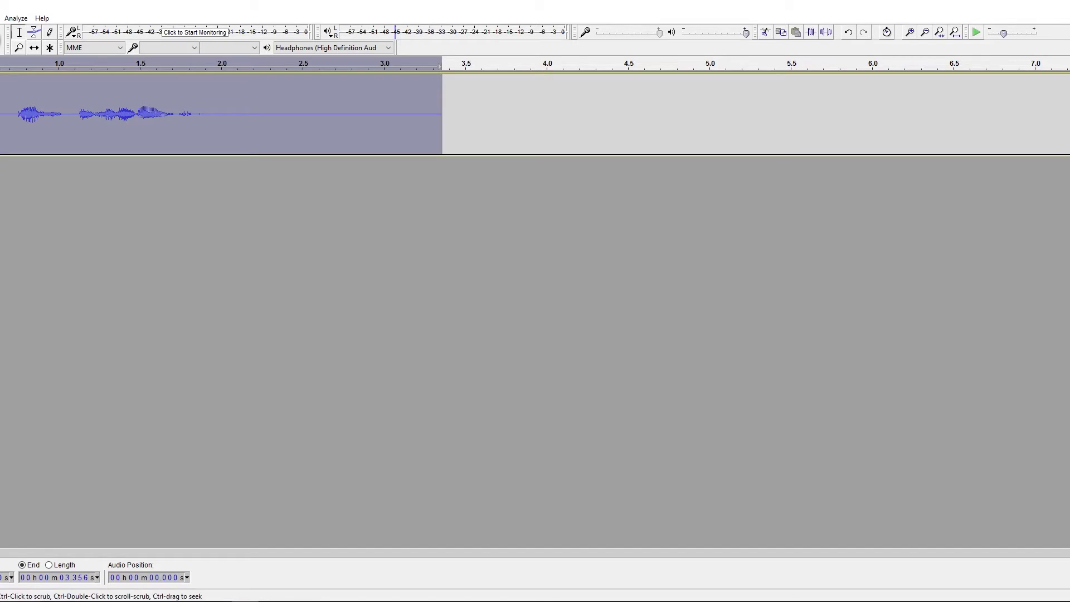
key("alt+c")
left_click(88, 236)
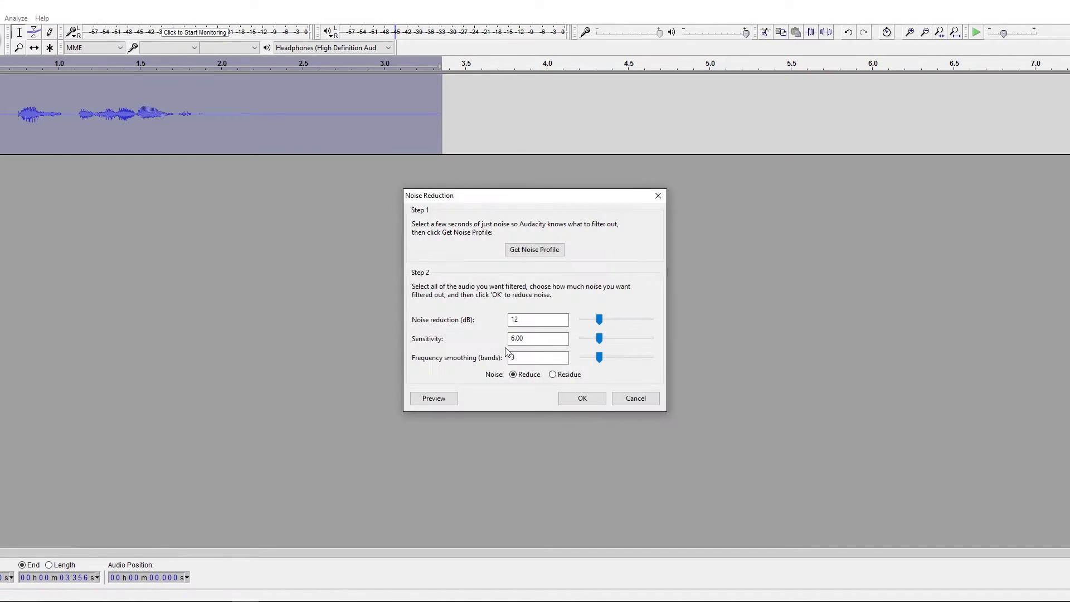
left_click(580, 400)
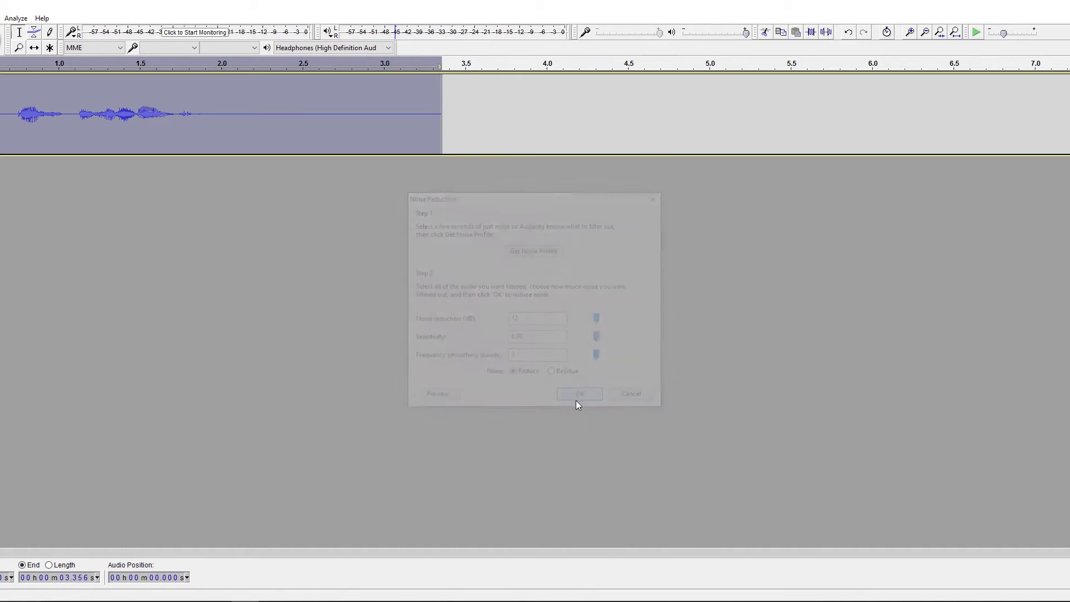
left_click(39, 229)
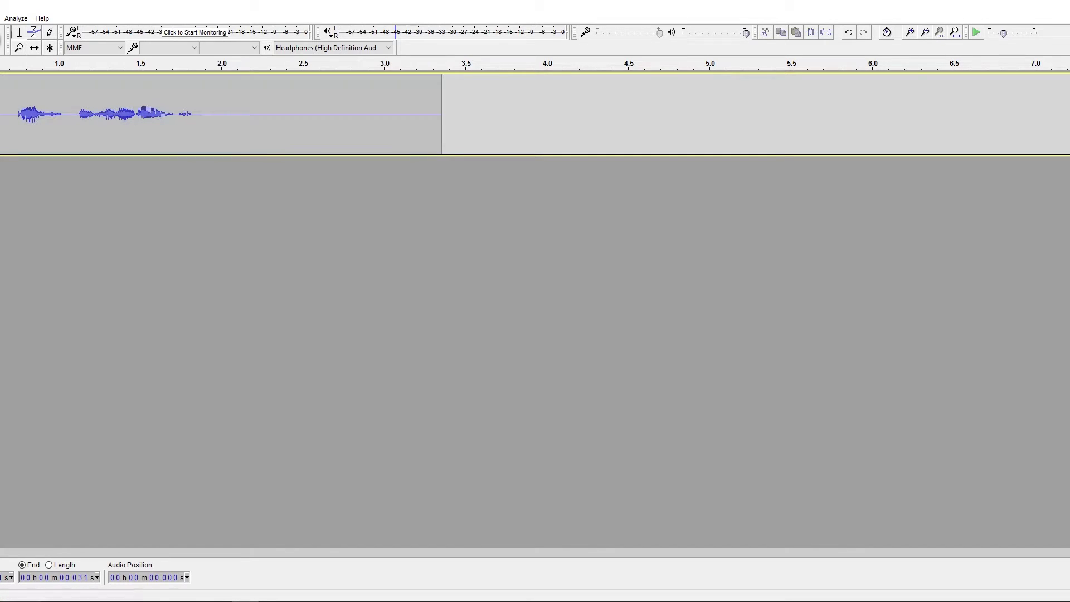
key("space")
key("space")
key("space")
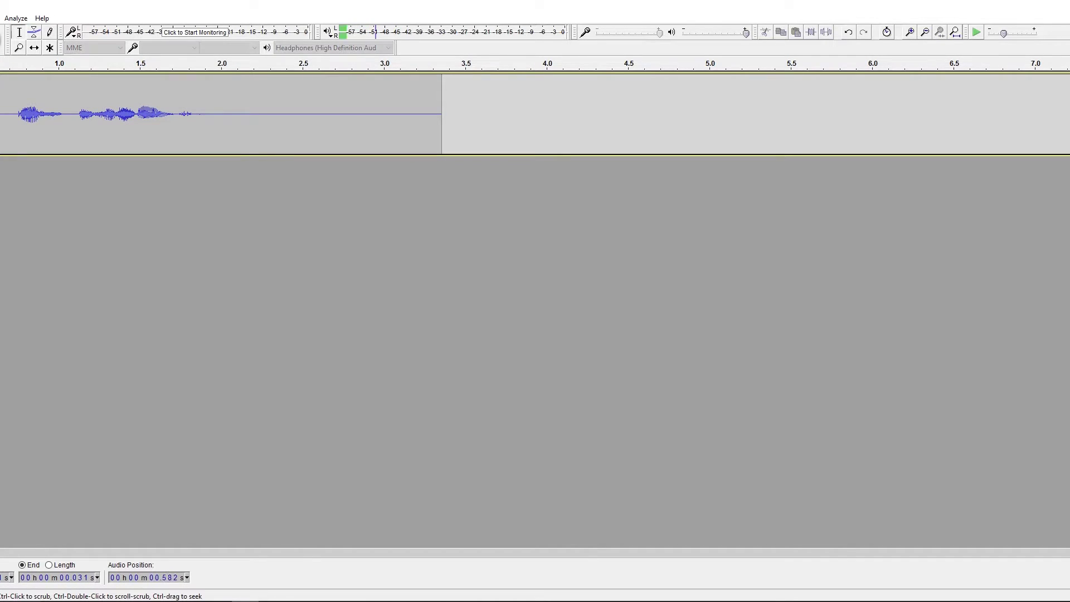
key("space")
key("space")
key("space")
left_click(229, 120)
key("space")
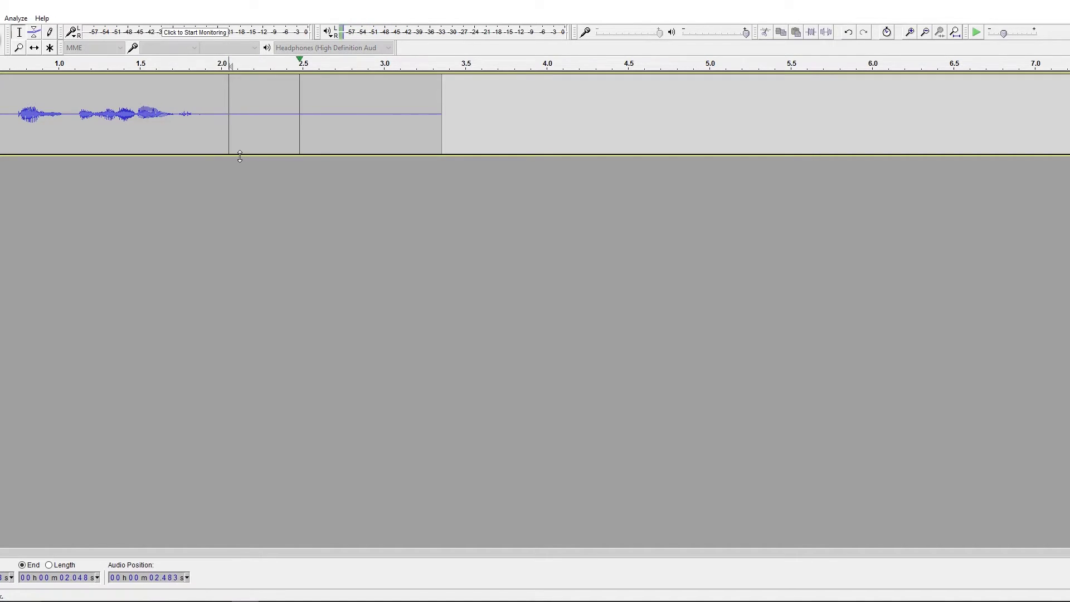
Step: Apply the same Noise Reduction to the entire 3.356-second clip a second time
key("ctrl+a")
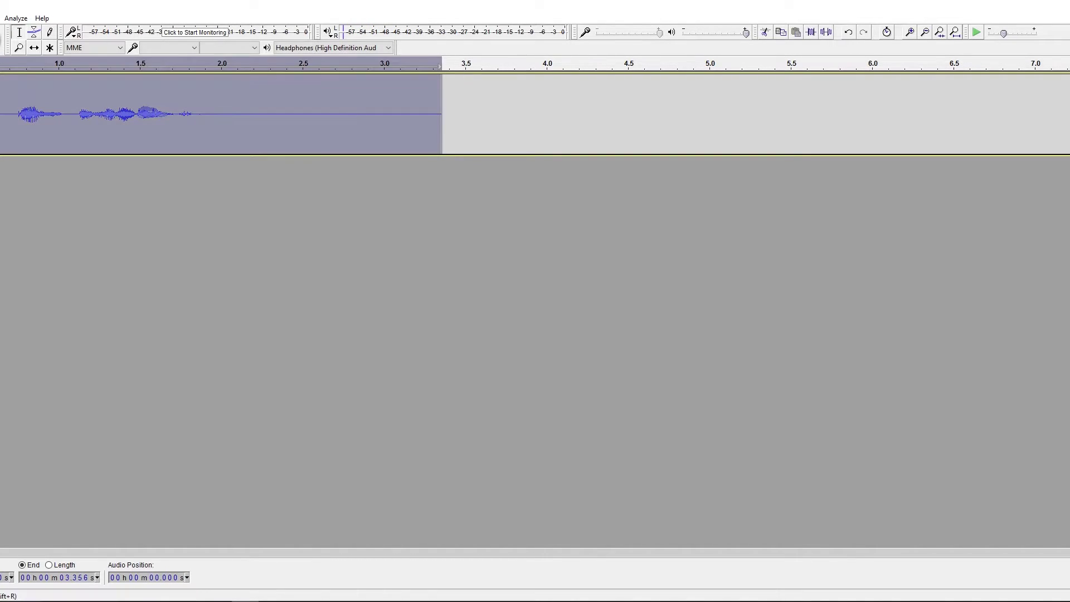
key("alt+c")
left_click(84, 234)
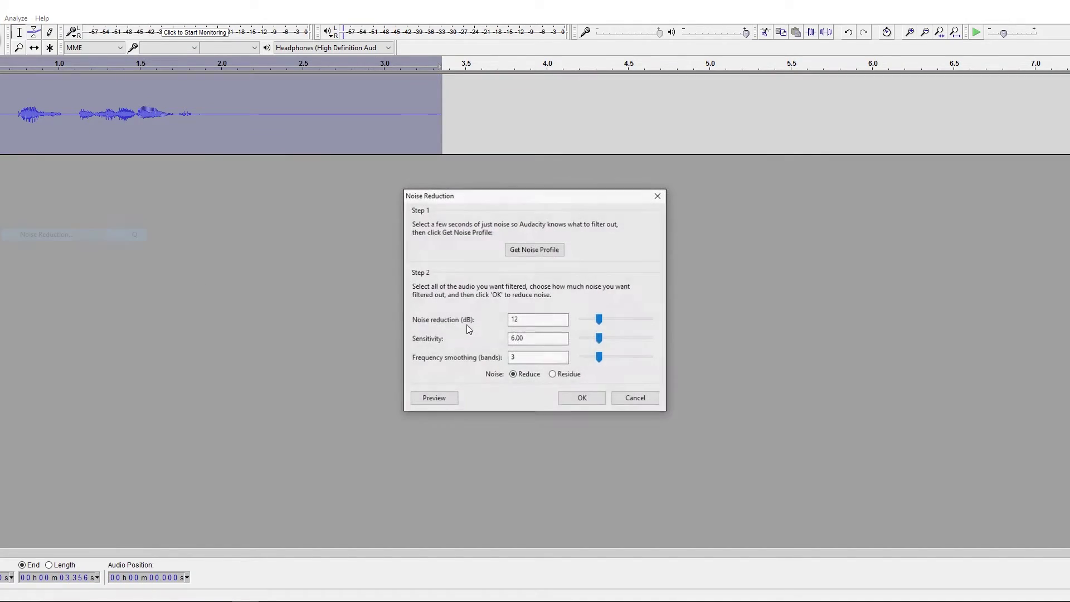
left_click(594, 398)
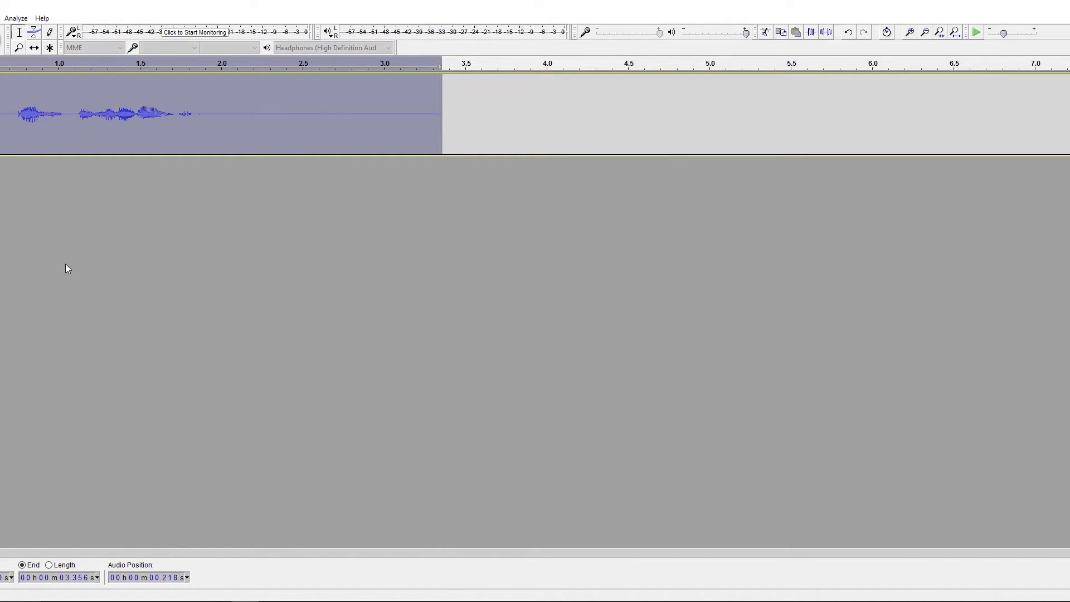
Step: Replay the cleaned clip from 2 s, then select all 3.356 seconds and open the Effect menu
left_click(221, 63)
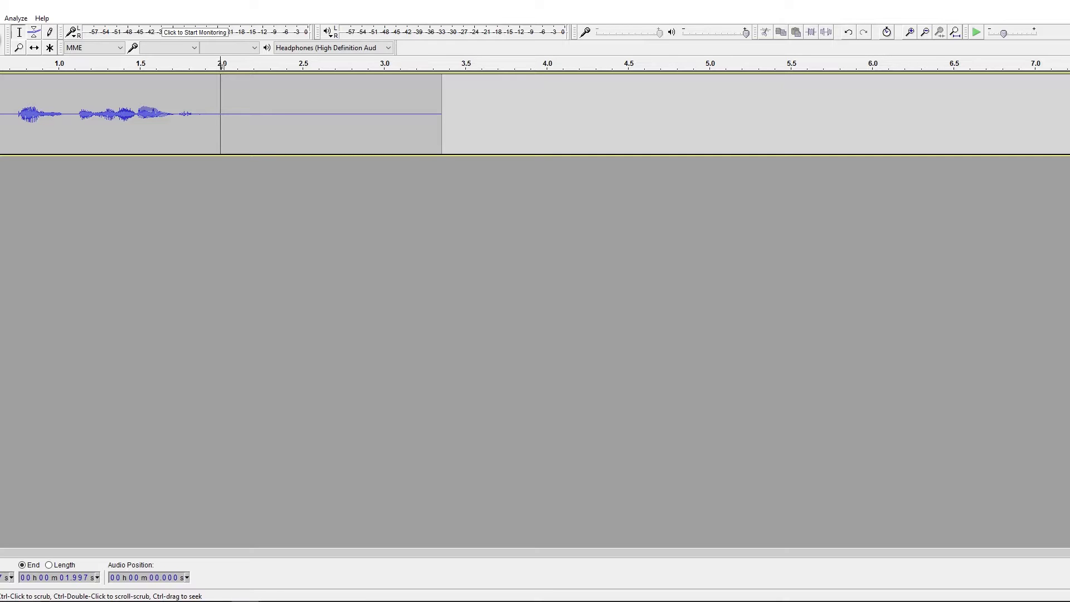
left_click(0, 115)
key("ctrl+a")
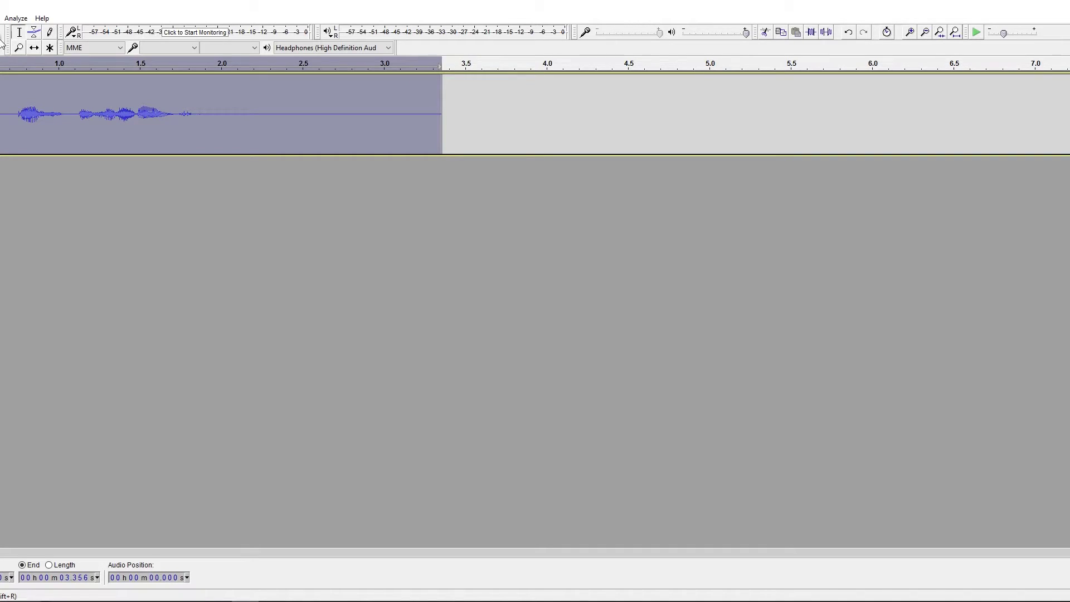
key("alt+c")
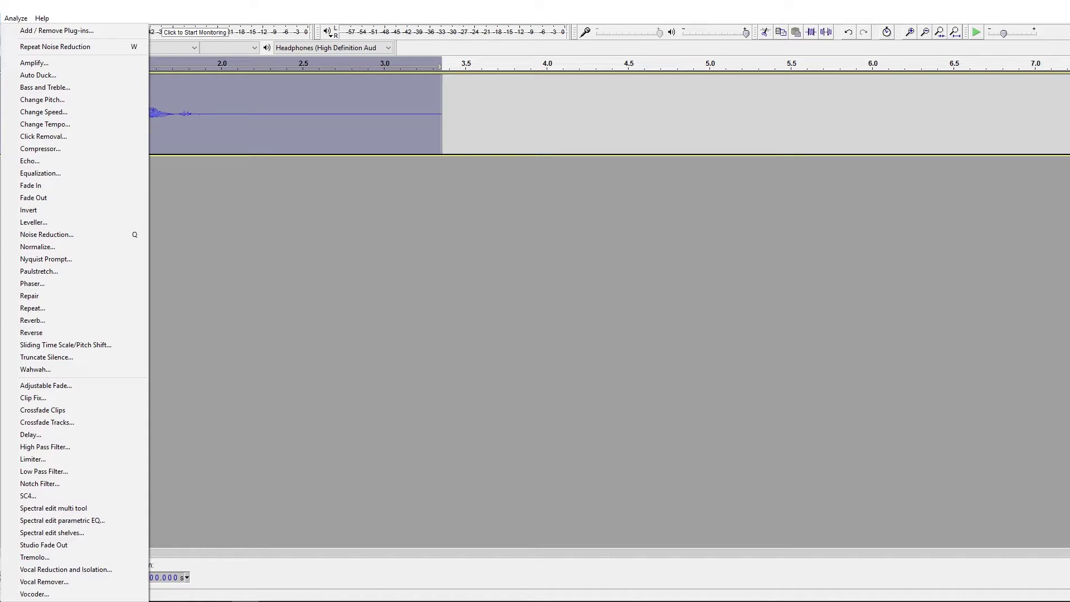
Step: Equalize the whole clip using the Treble Boost preset curve
left_click(51, 174)
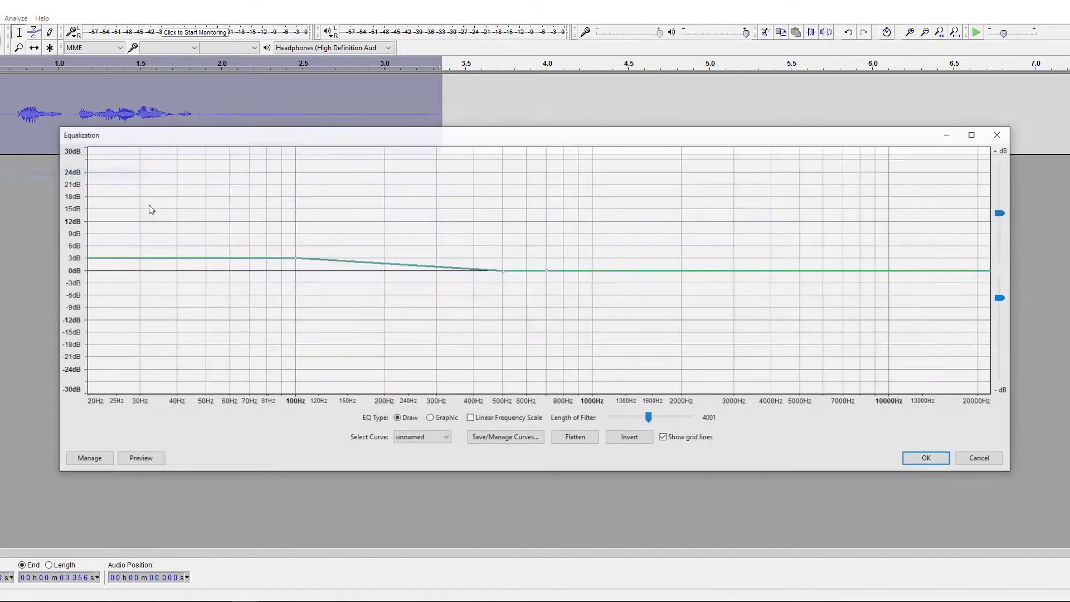
left_click(412, 438)
left_click(422, 508)
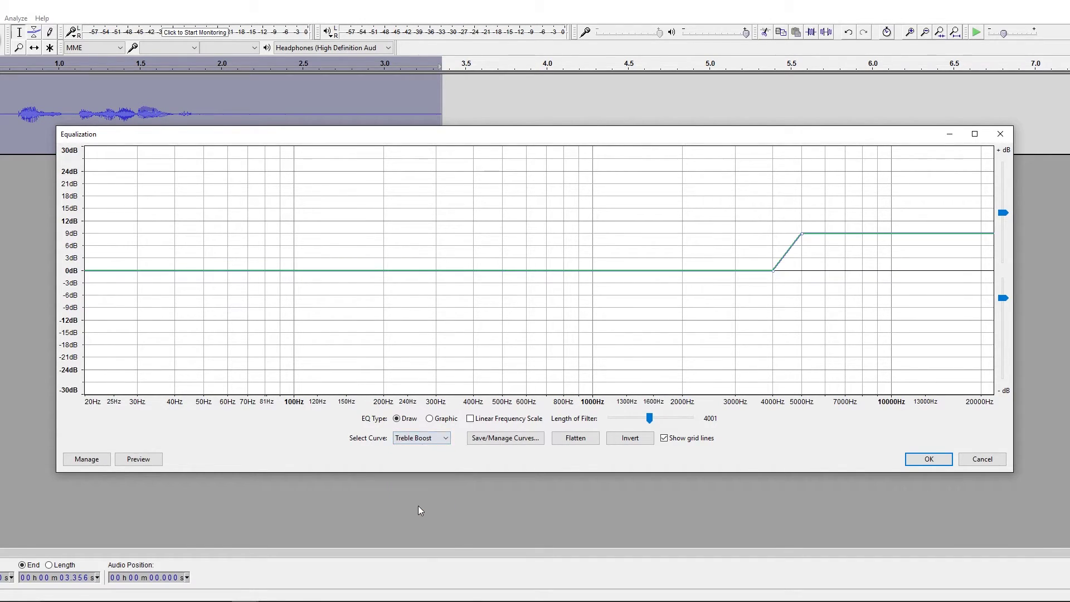
left_click(925, 460)
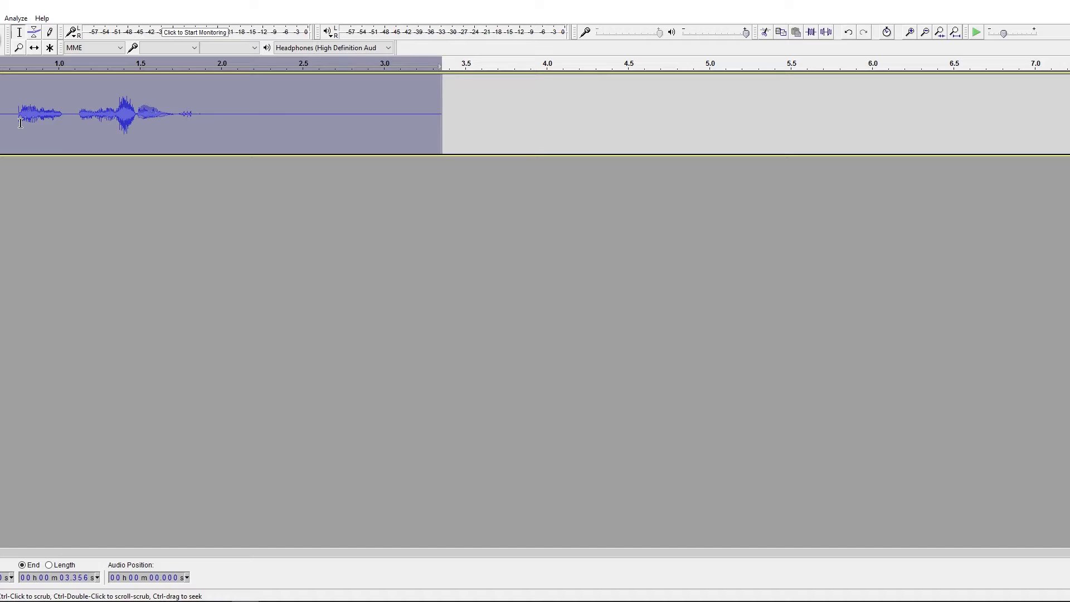
Step: Load the Bass Boost EQ curve and preview it, trying the 100 Hz boost lowered to about 3 dB
left_click(1, 18)
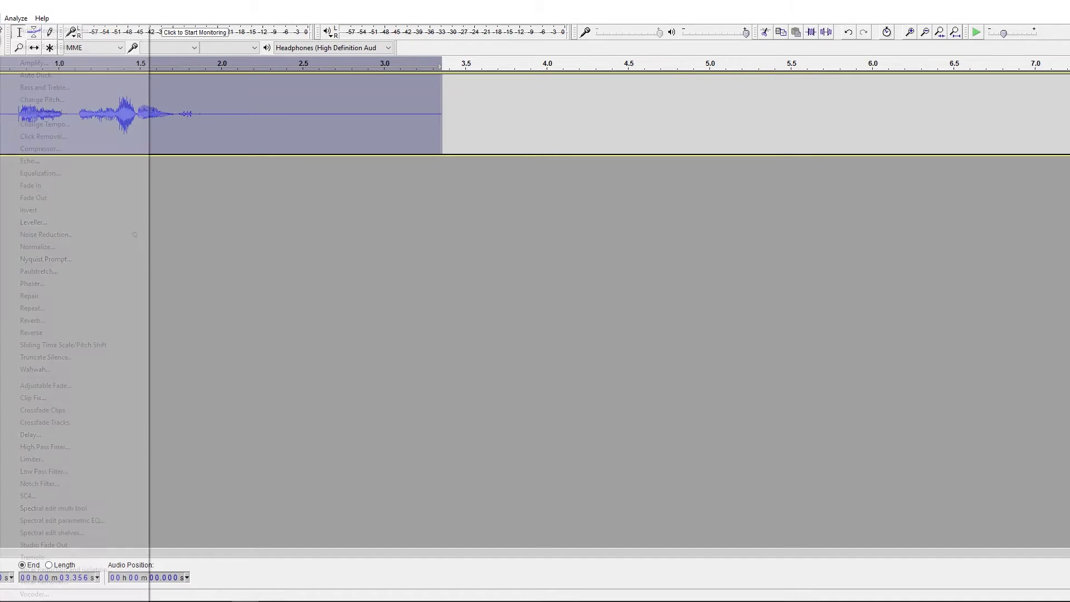
left_click(53, 173)
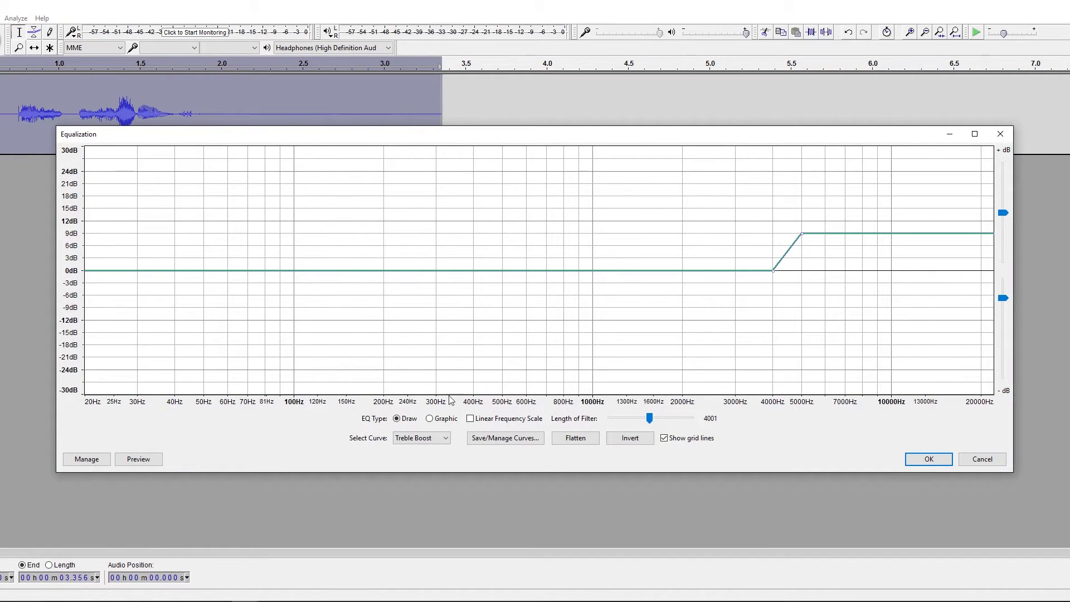
left_click(414, 444)
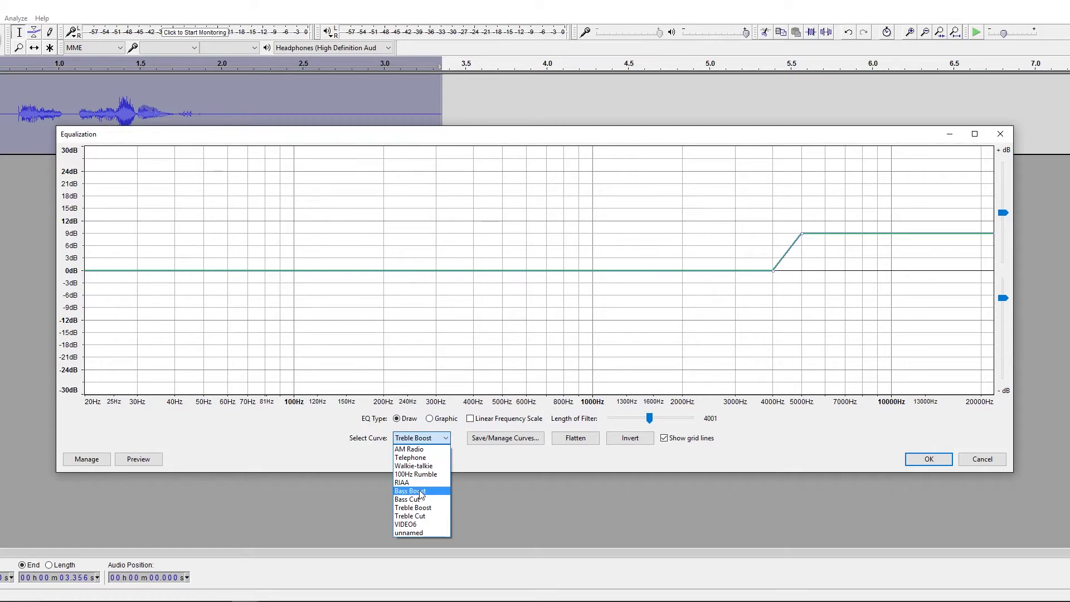
left_click(415, 493)
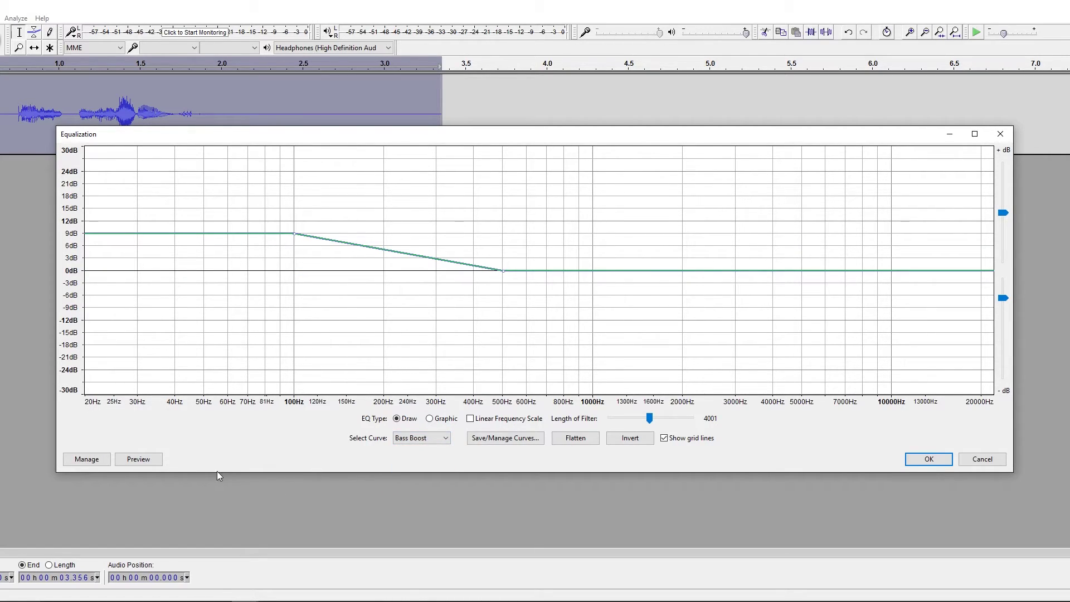
left_click(128, 460)
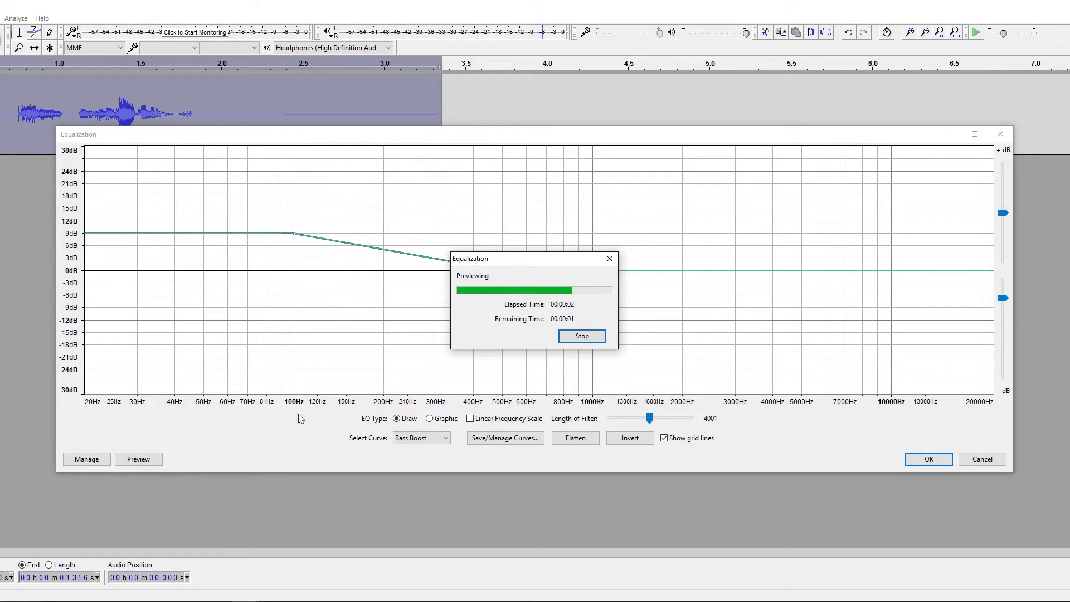
left_click(575, 337)
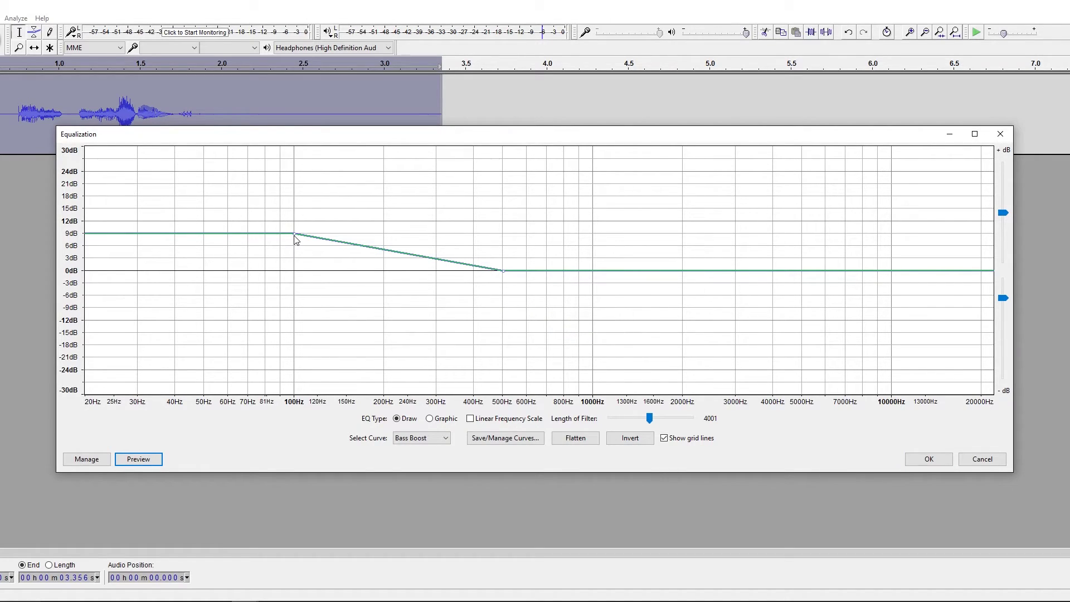
left_click_drag(296, 234, 294, 257)
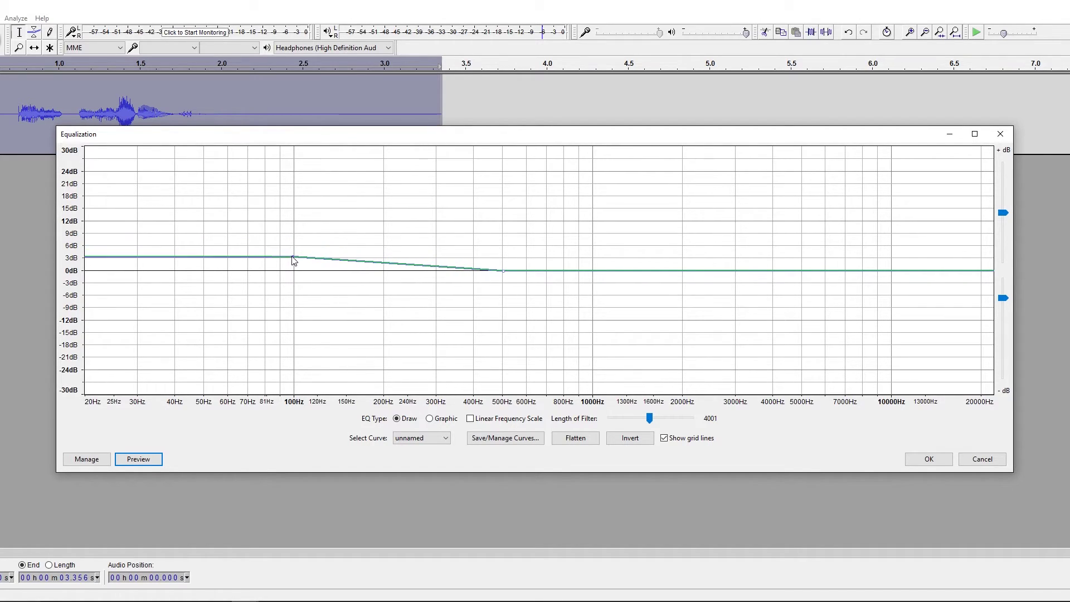
left_click(154, 460)
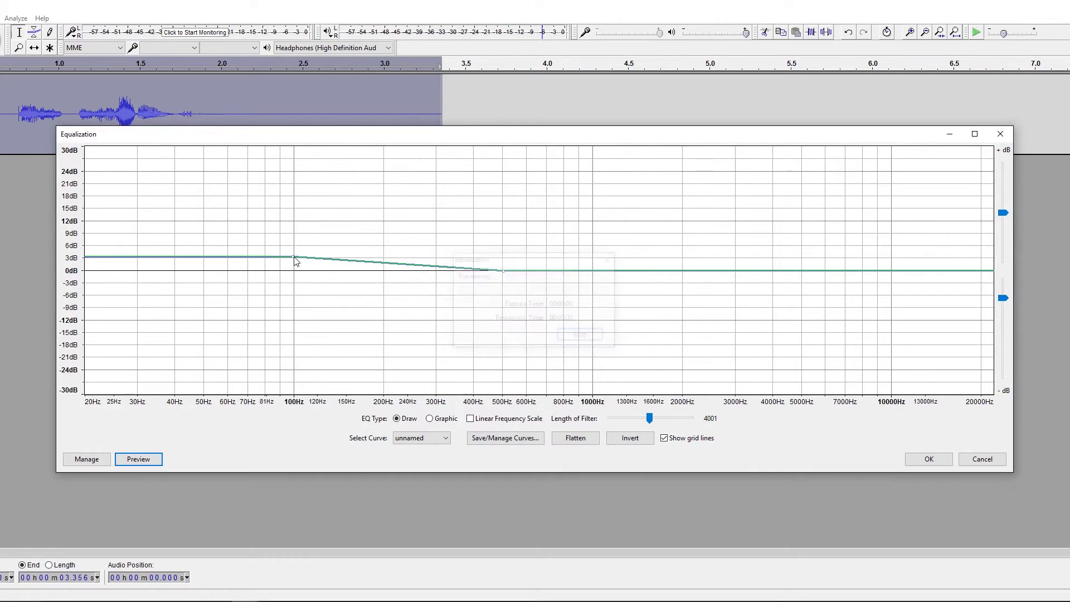
Step: Shape the curve to +6 dB at 100 Hz, flat from 300 Hz, about 1 dB above 4 kHz, and apply
left_click_drag(296, 259, 294, 250)
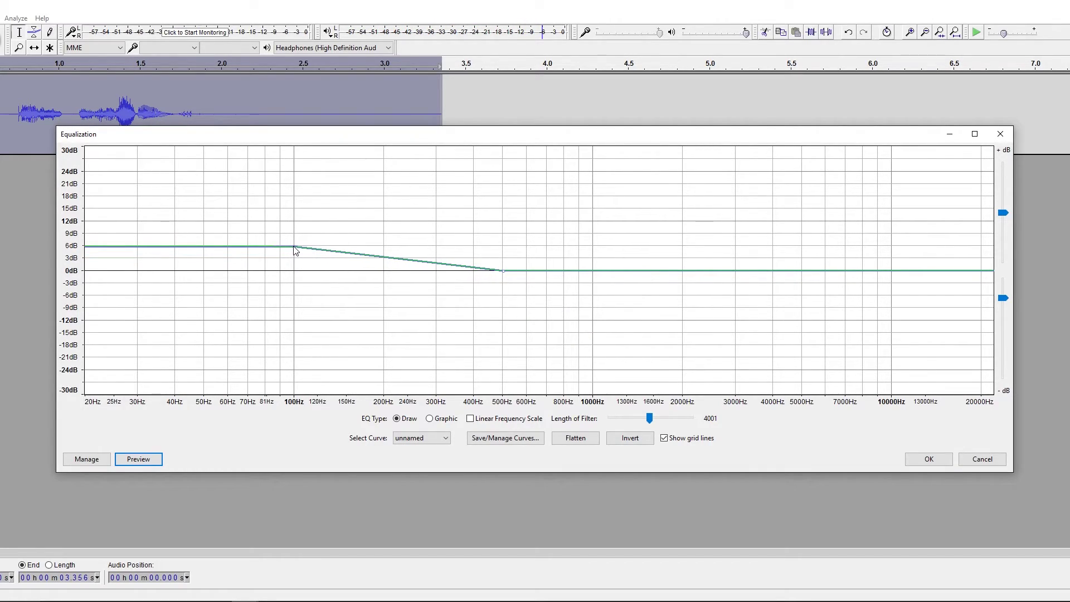
left_click(437, 262)
left_click_drag(439, 267, 437, 275)
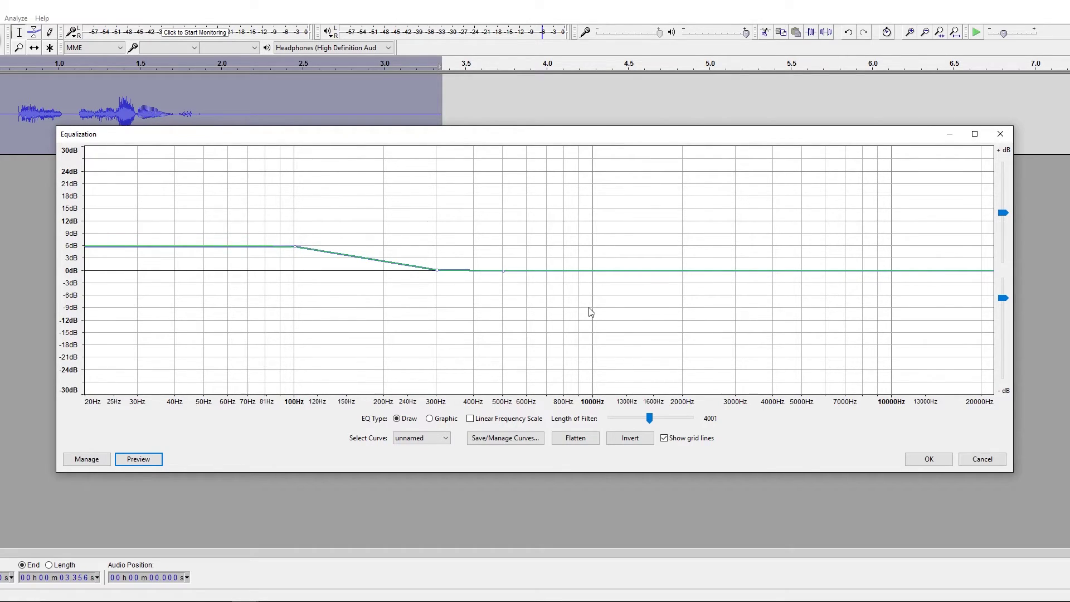
left_click(736, 273)
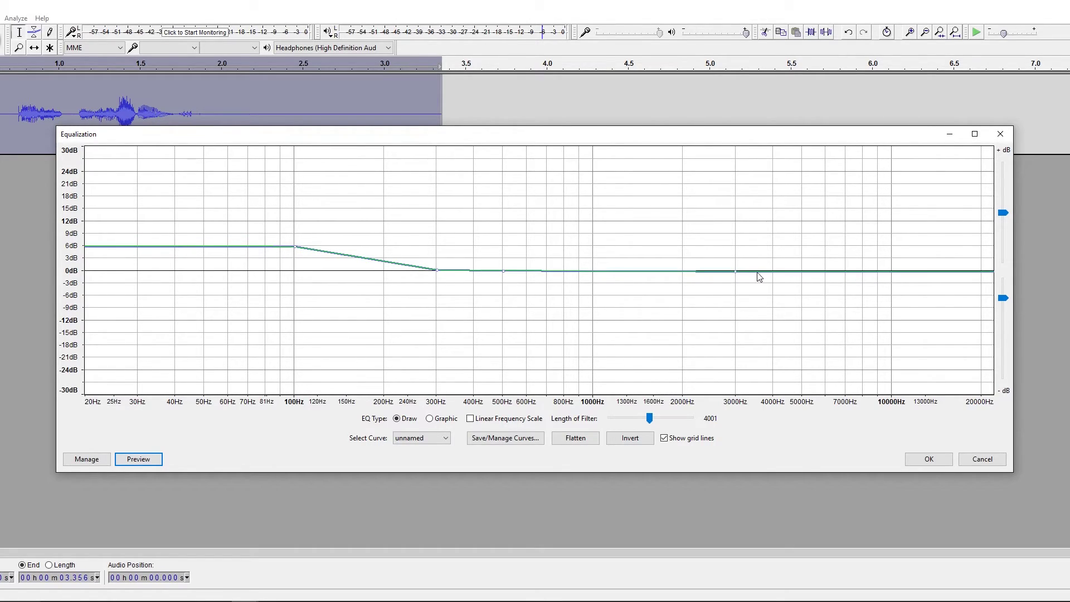
left_click_drag(772, 277, 773, 245)
left_click(159, 459)
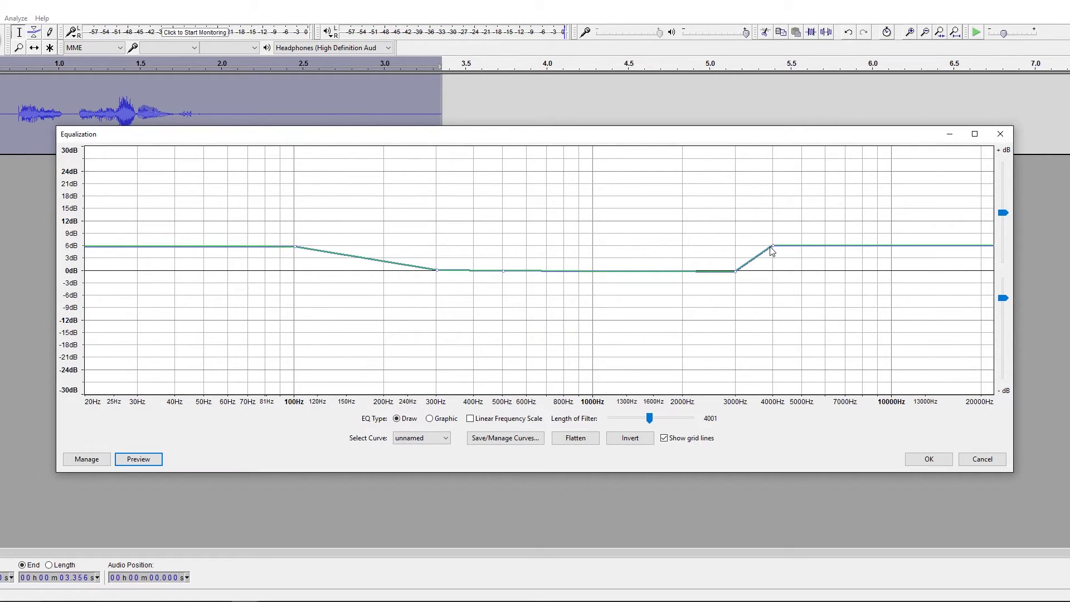
left_click_drag(773, 246, 774, 275)
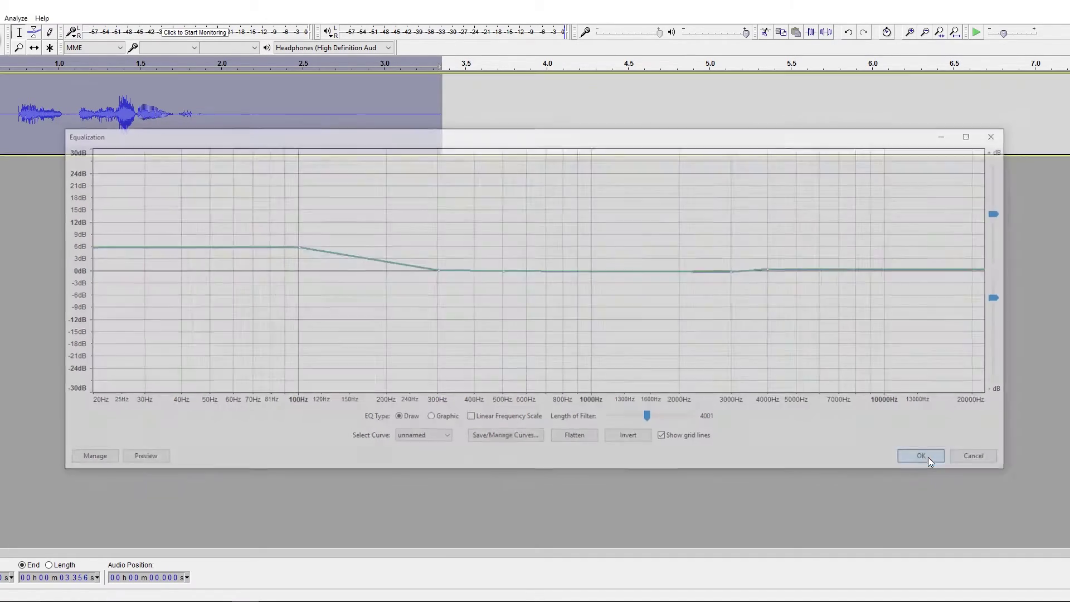
left_click(929, 458)
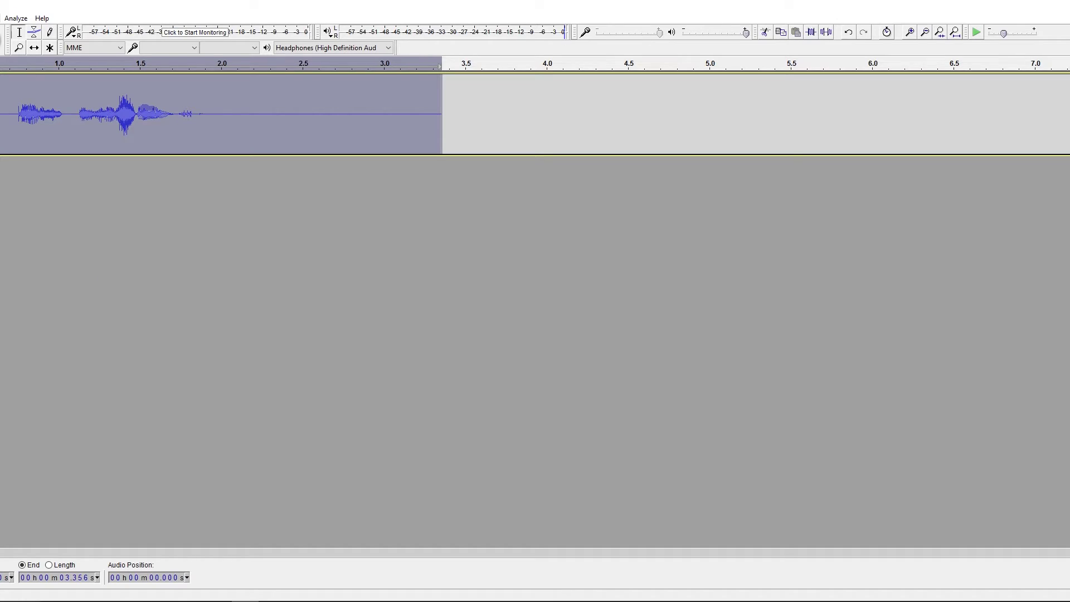
Step: Compress the whole clip with a -16 dB threshold, -40 dB noise floor and 2:1 ratio
key("alt+c")
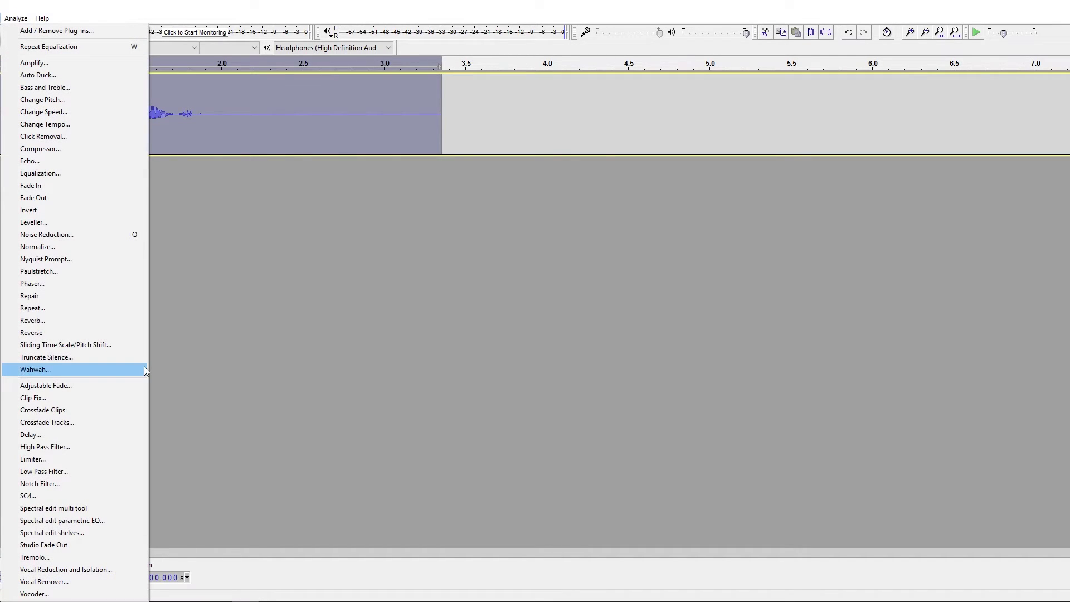
left_click(45, 151)
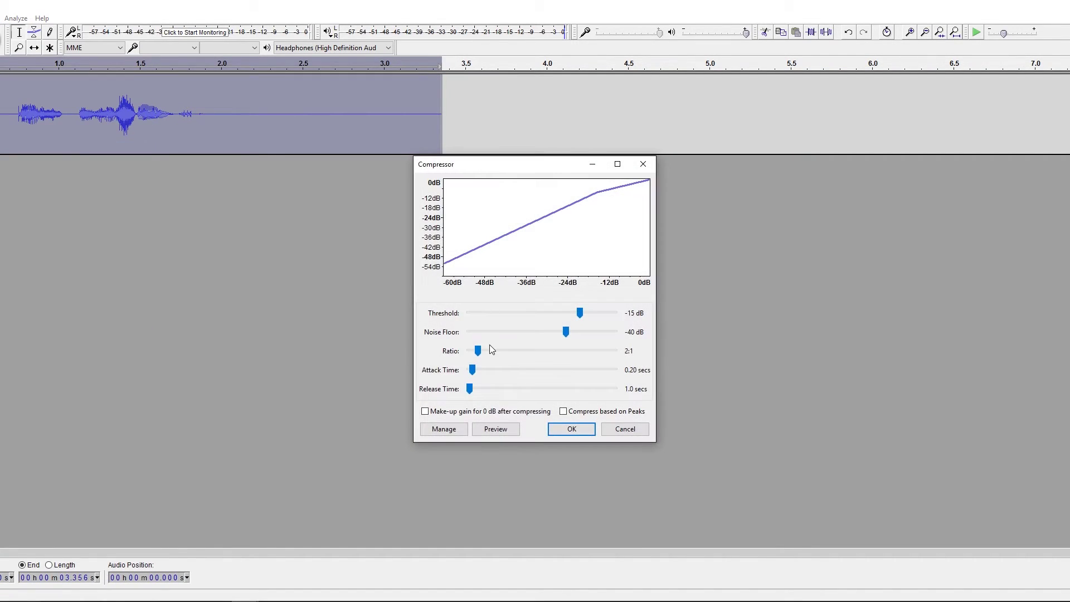
mouse_move(580, 312)
left_mouse_down()
mouse_move(569, 312)
mouse_move(580, 312)
left_mouse_up()
left_click(571, 429)
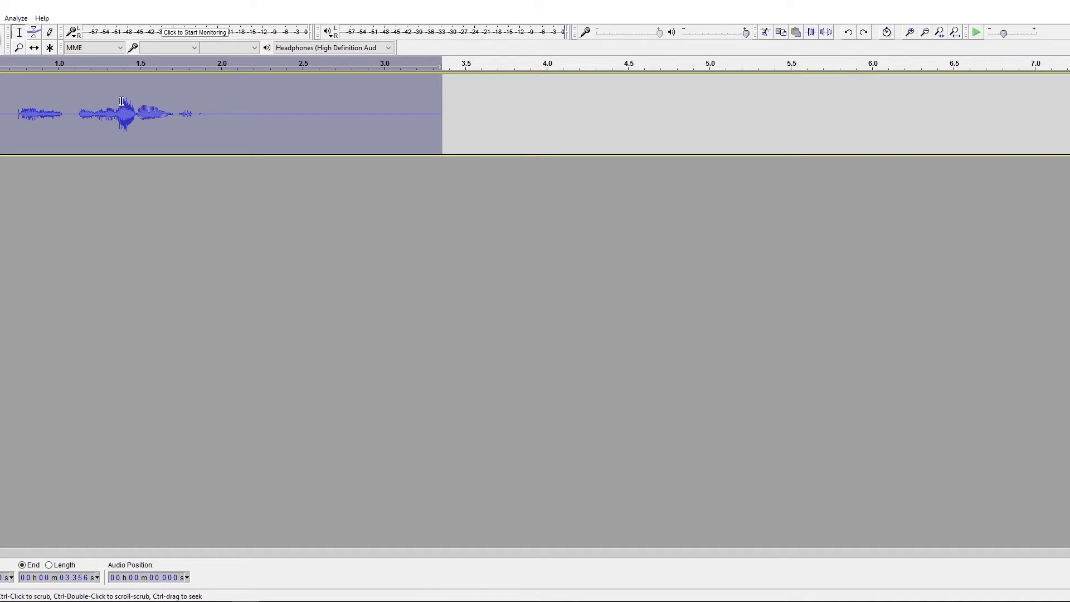
Step: Inspect the speech between 0.75 and 1.93 s and its 1.4 s peak, then select the whole clip
left_click_drag(117, 105, 136, 117)
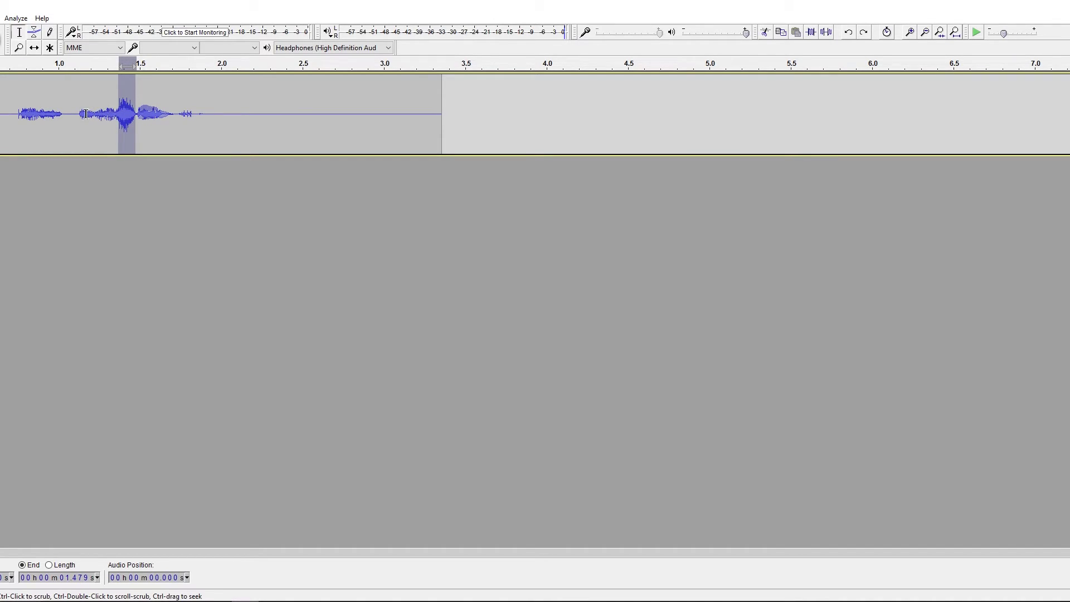
left_click_drag(14, 112, 205, 123)
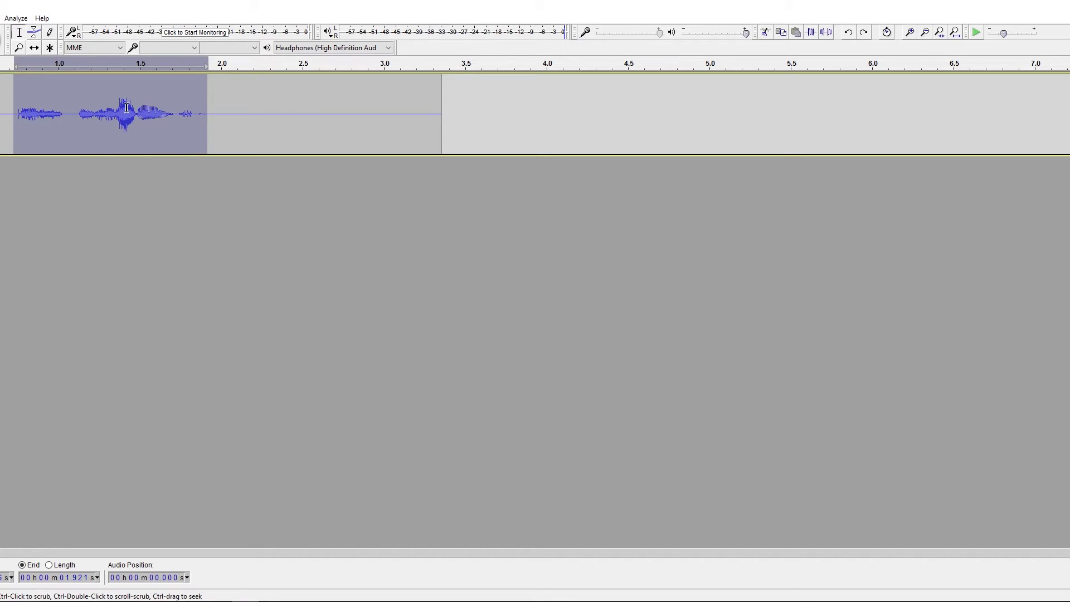
left_click_drag(114, 109, 137, 124)
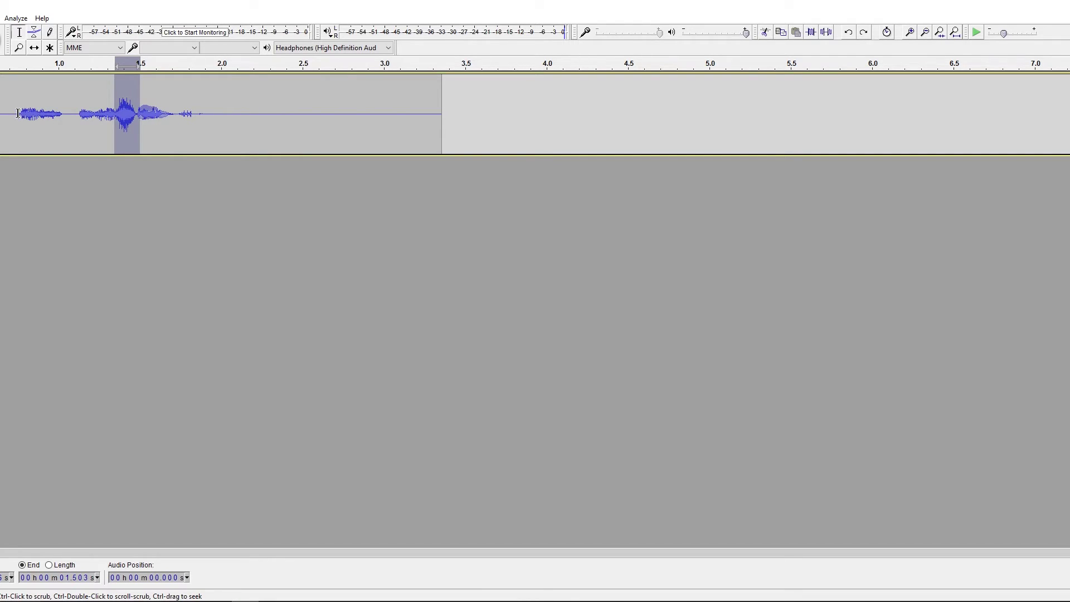
left_click_drag(18, 113, 202, 125)
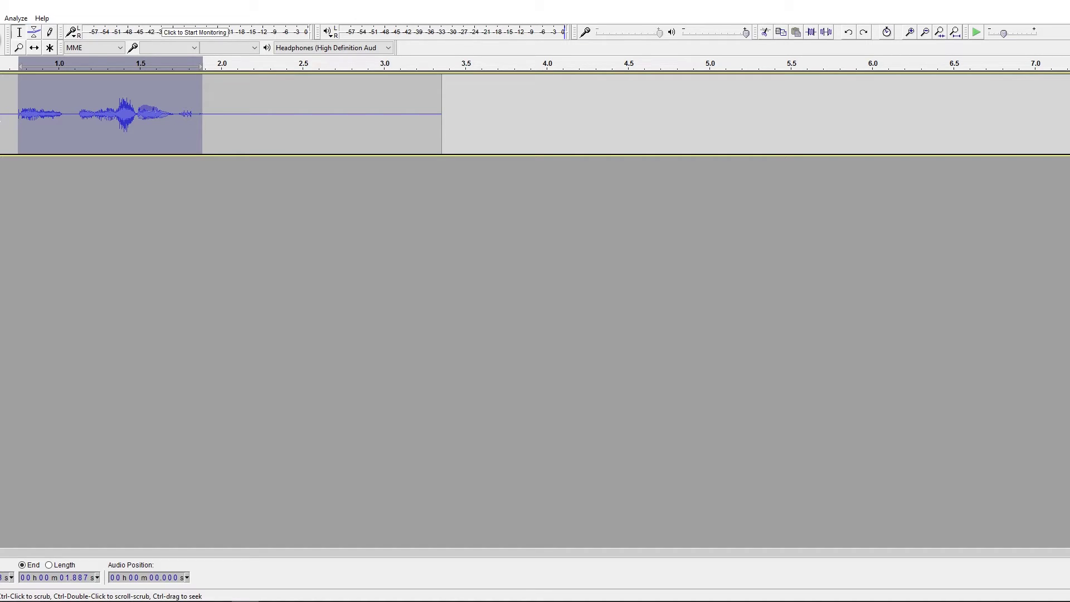
double_click(202, 123)
key("alt+c")
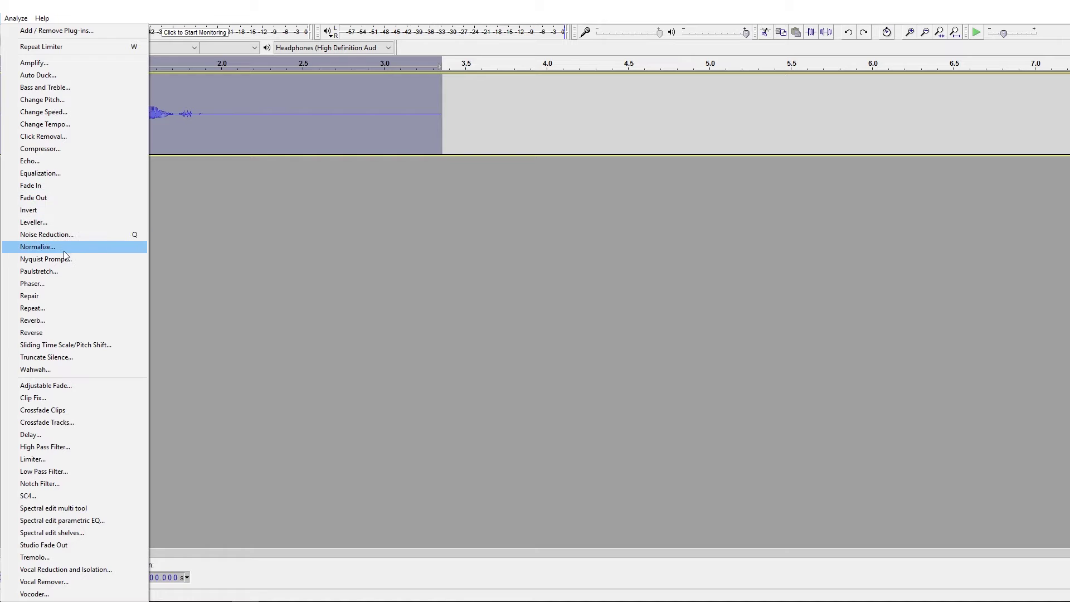
Step: Apply a Hard Limit at -10.00 dB, then select the speech from about 0.96 to 1.85 s
left_click(38, 458)
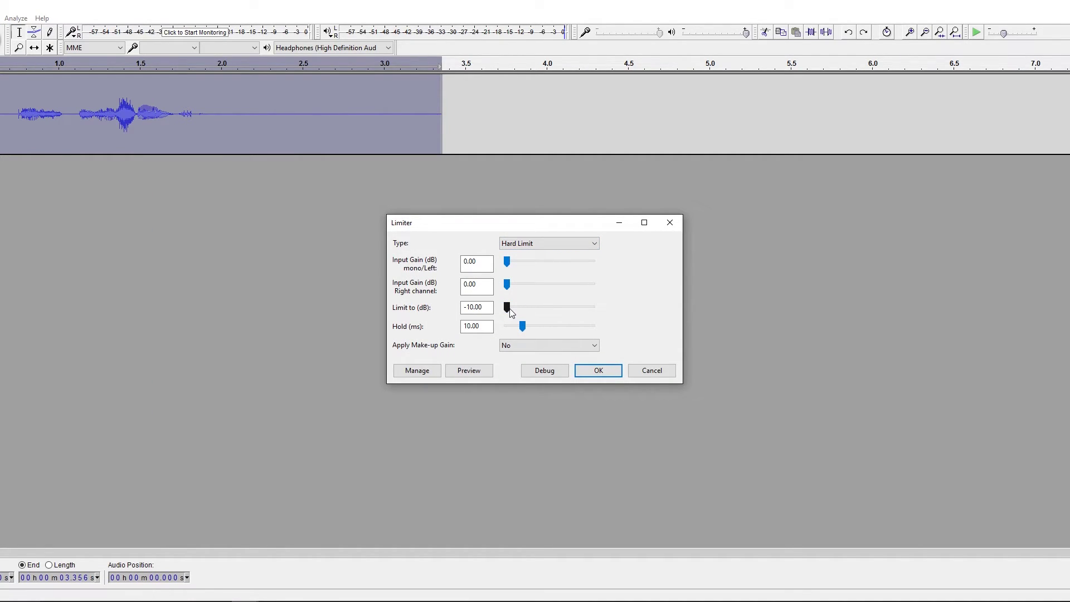
left_click(590, 373)
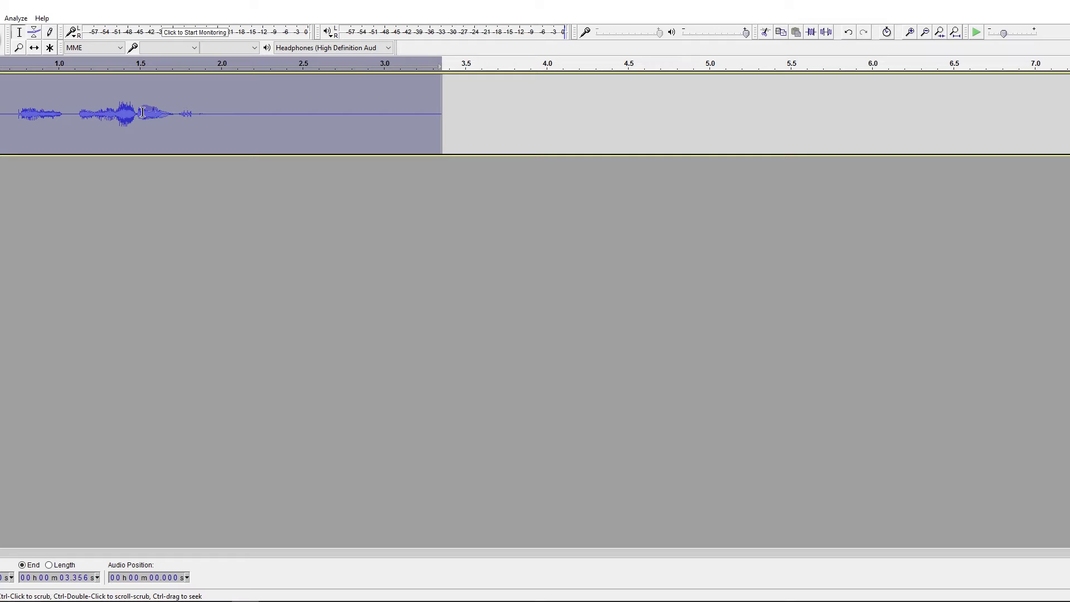
left_click_drag(7, 114, 211, 131)
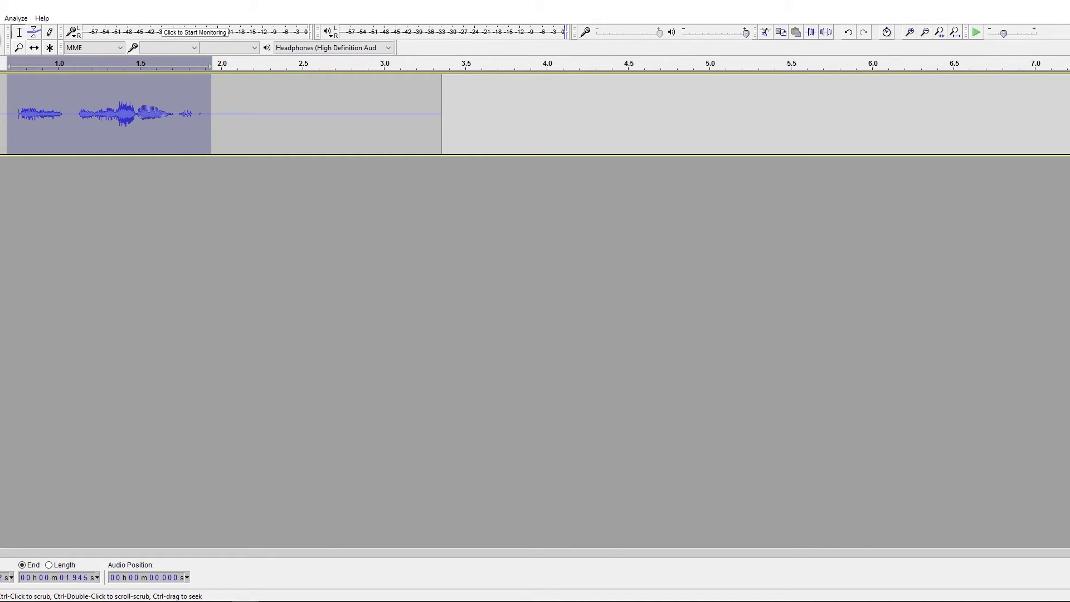
Step: Normalize the entire clip to a maximum amplitude of -1.0 dB
key("ctrl+a")
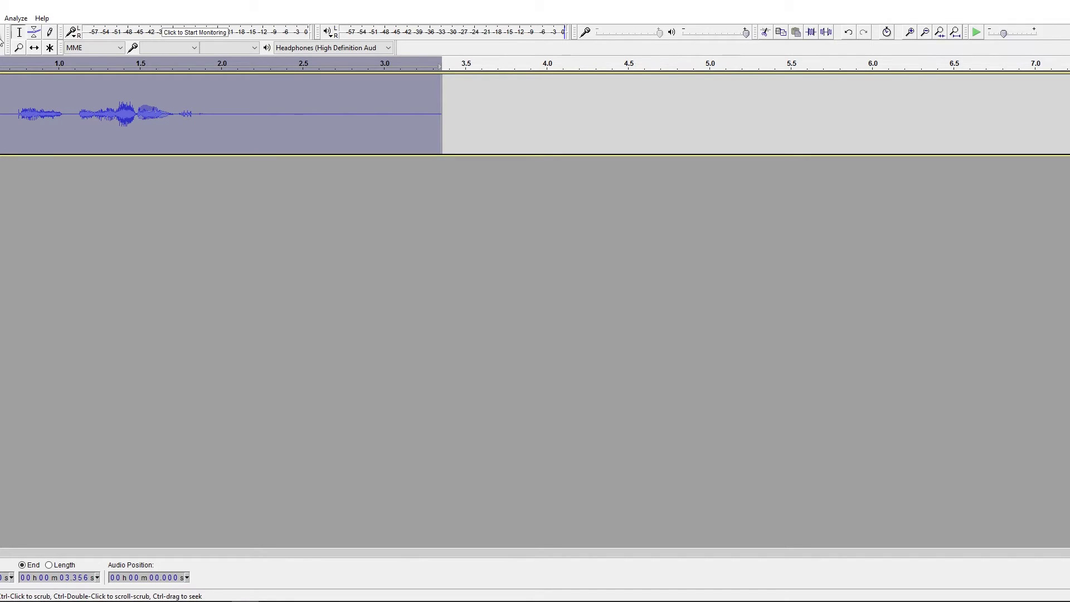
key("alt+c")
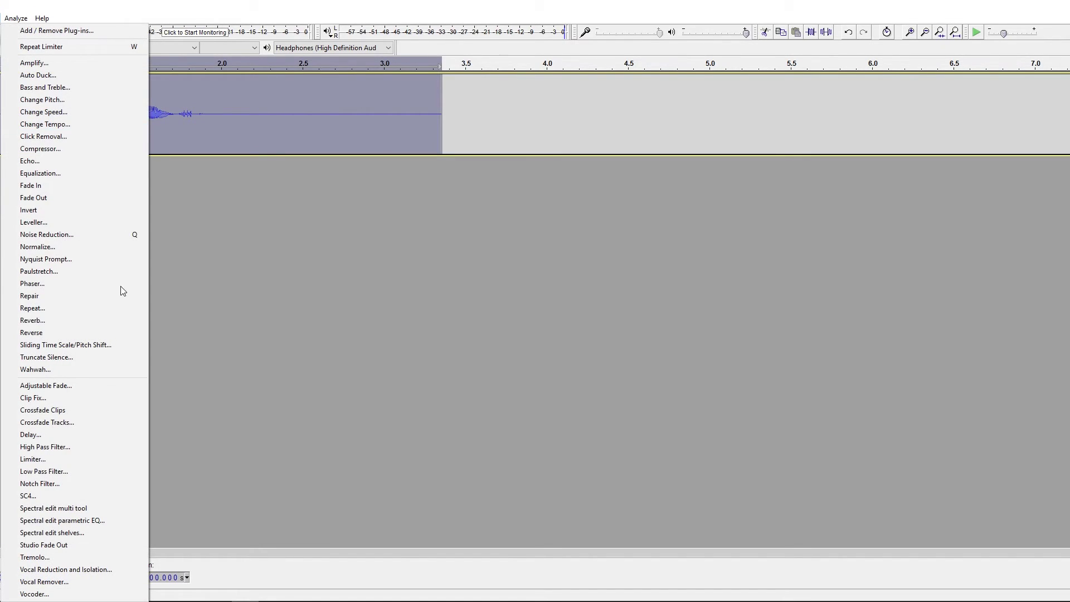
left_click(60, 245)
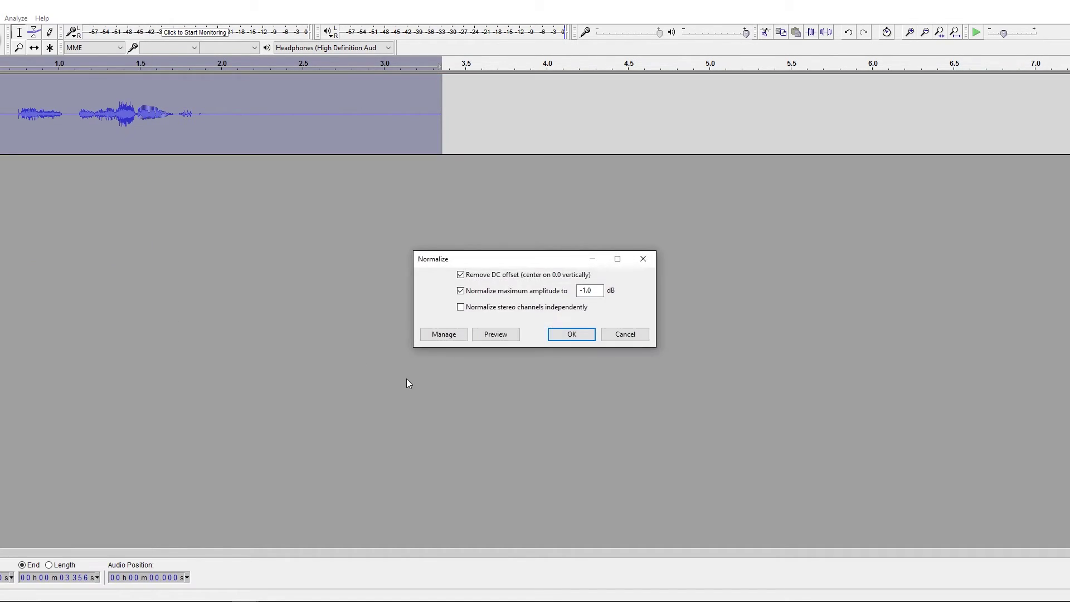
left_click(573, 335)
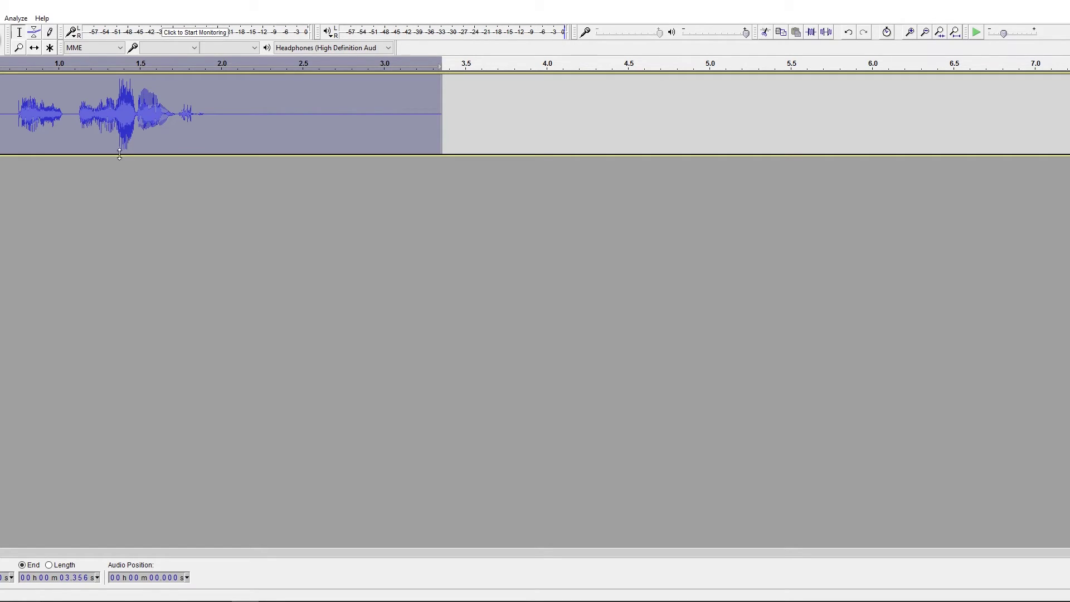
Step: Play the normalized clip from 0.74 s and then from the beginning to listen
left_click(4, 109)
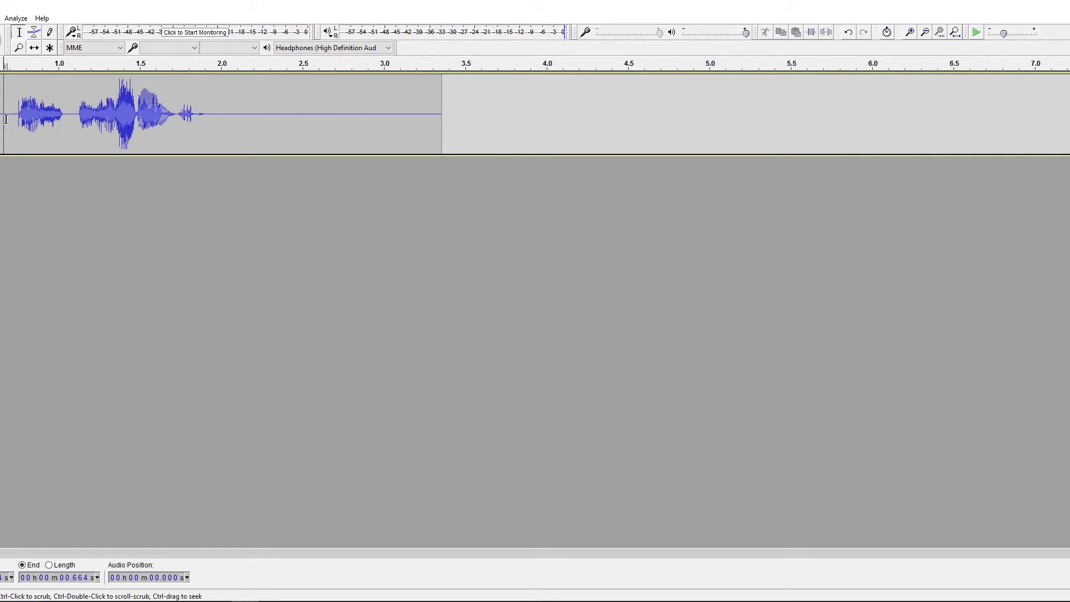
left_click(16, 117)
key("space")
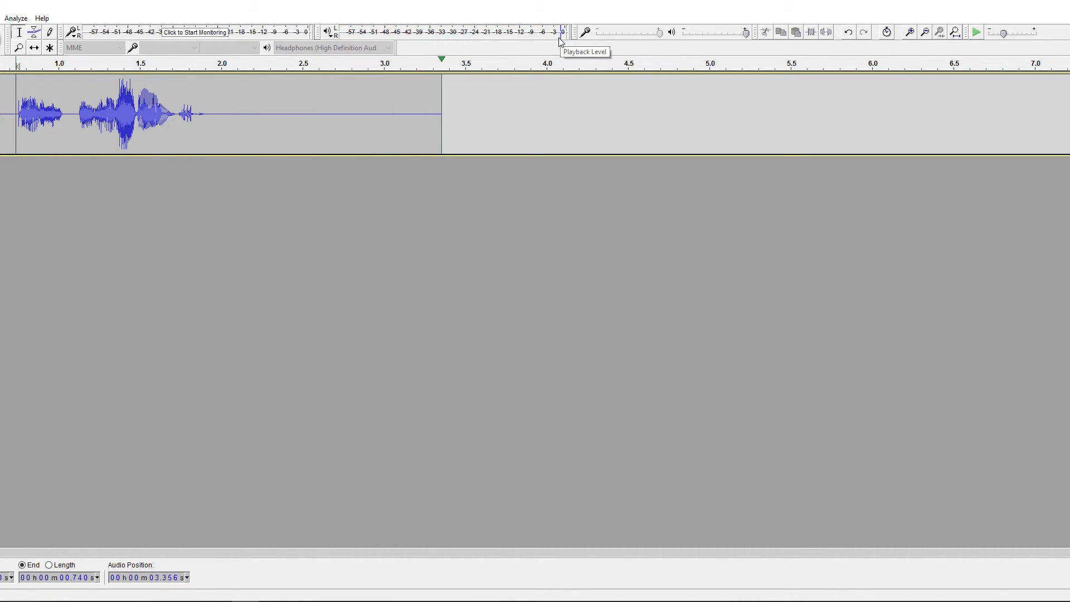
left_click(10, 100)
key("space")
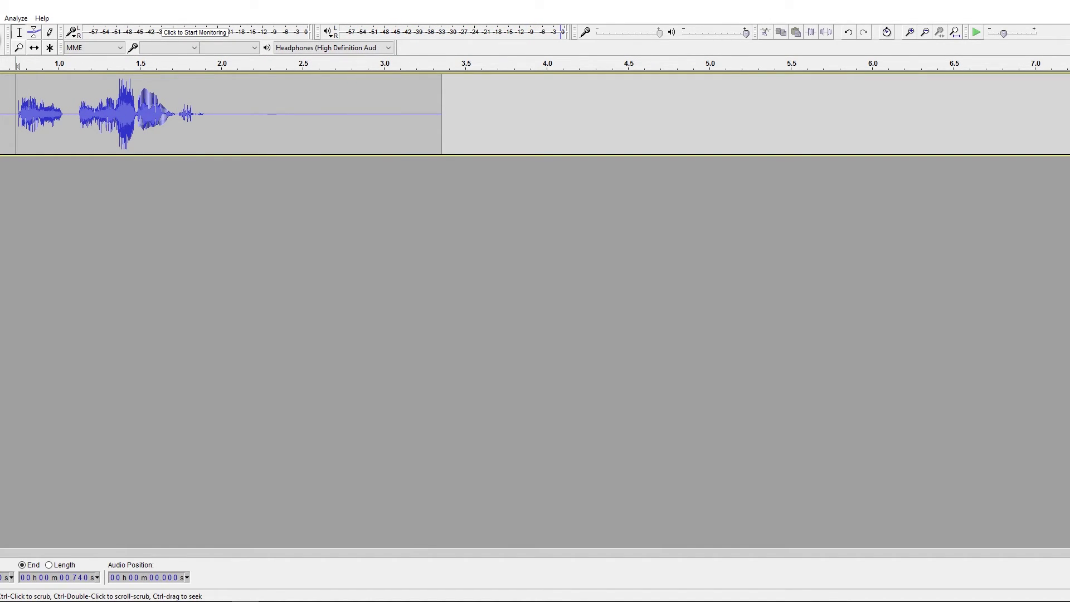
key("Home")
key("space")
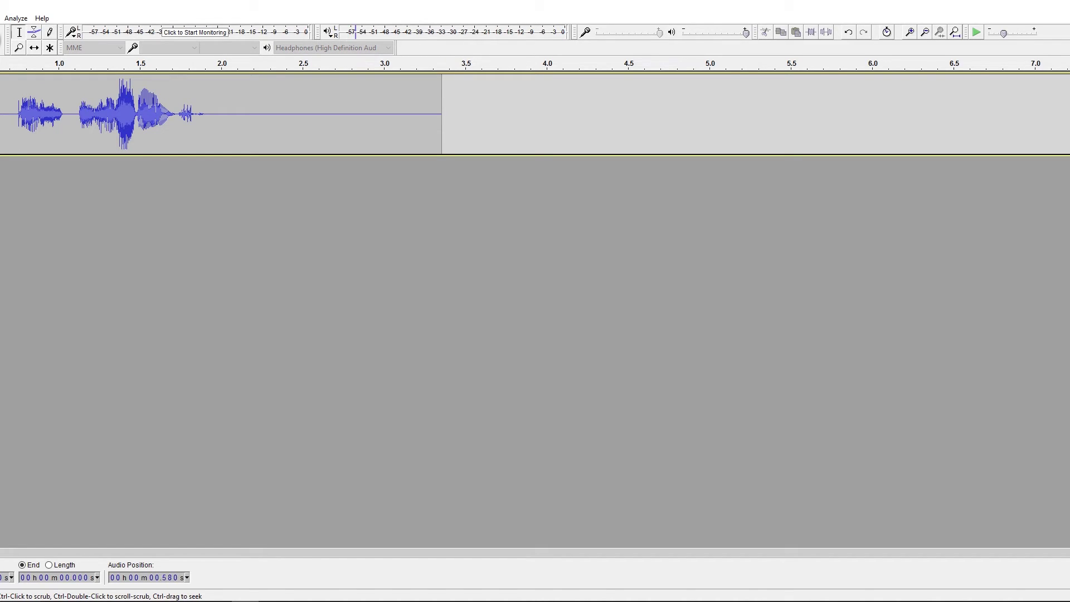
key("space")
key("space")
Step: Capture the silent tail from 1.95 s to the end as the noise profile
left_click_drag(212, 114, 443, 123)
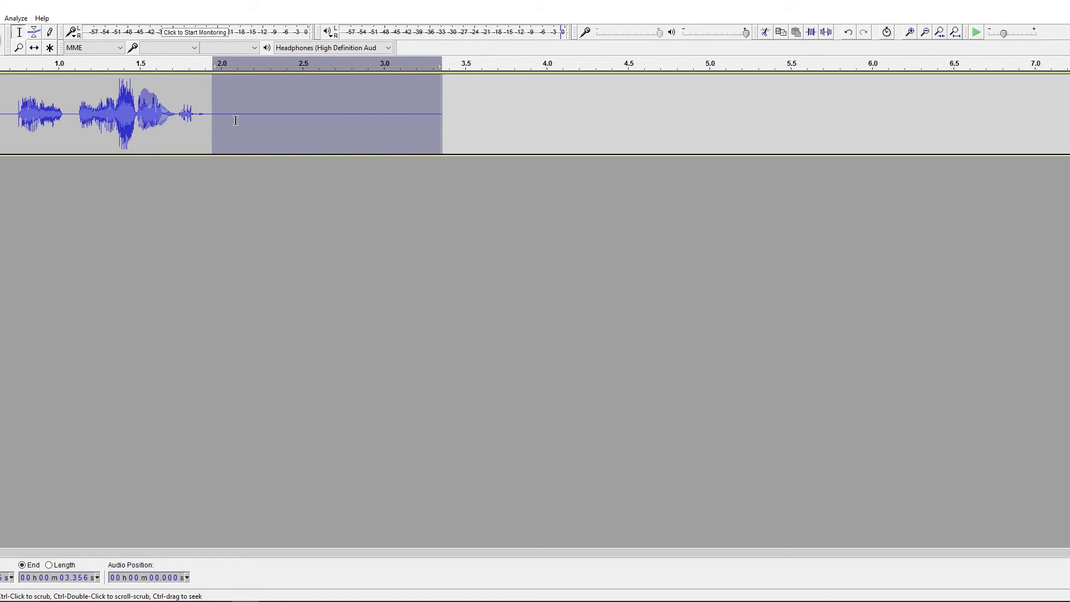
key("space")
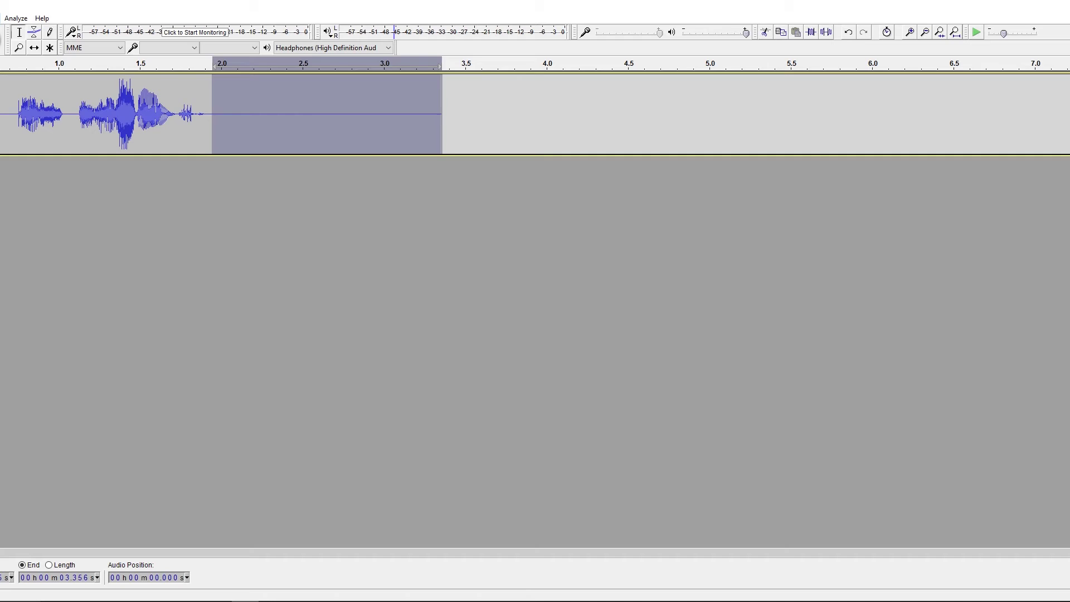
key("alt+c")
left_click(38, 232)
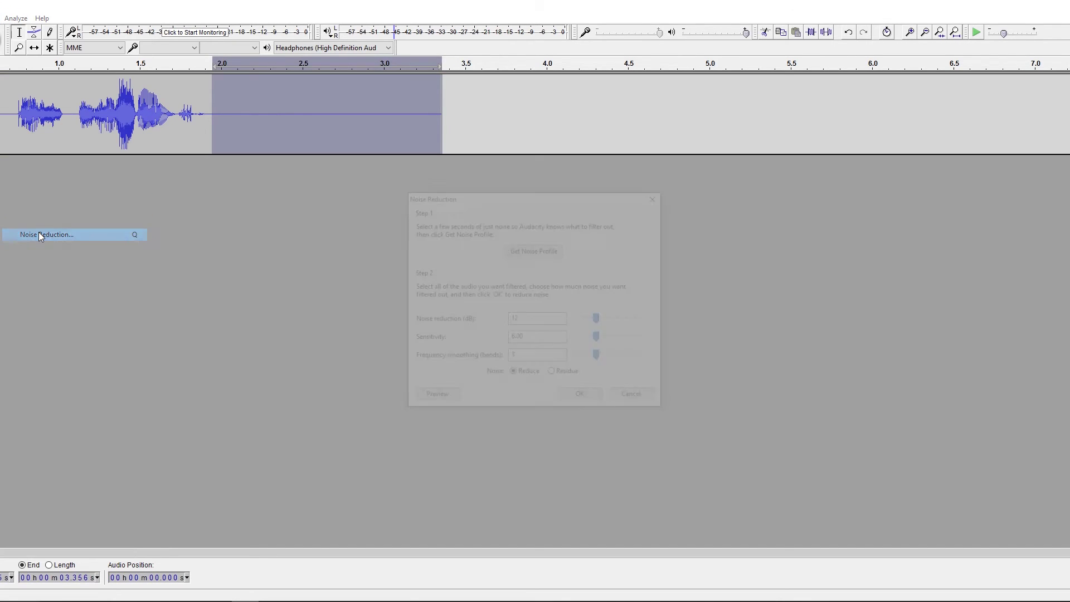
left_click(559, 249)
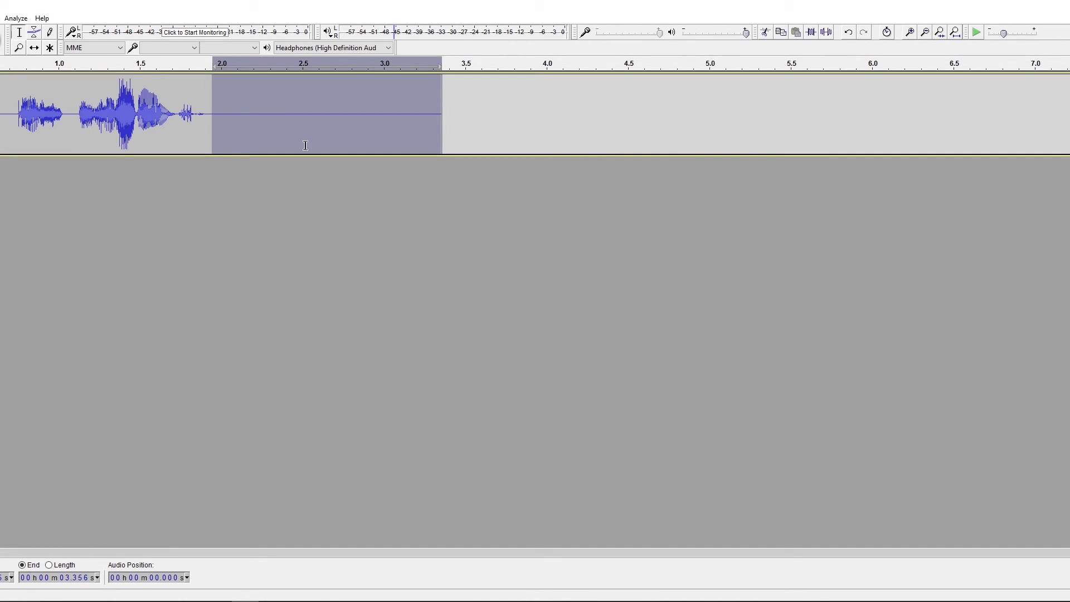
Step: Apply 12 dB Noise Reduction to the silent tail and listen to it
key("alt+c")
left_click(38, 230)
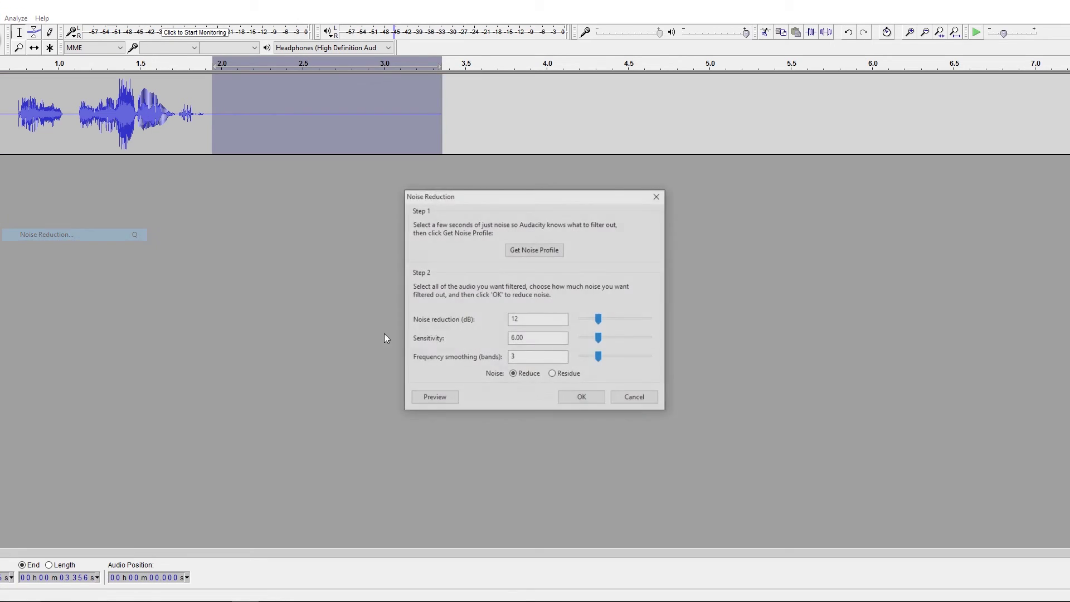
left_click(583, 398)
key("space")
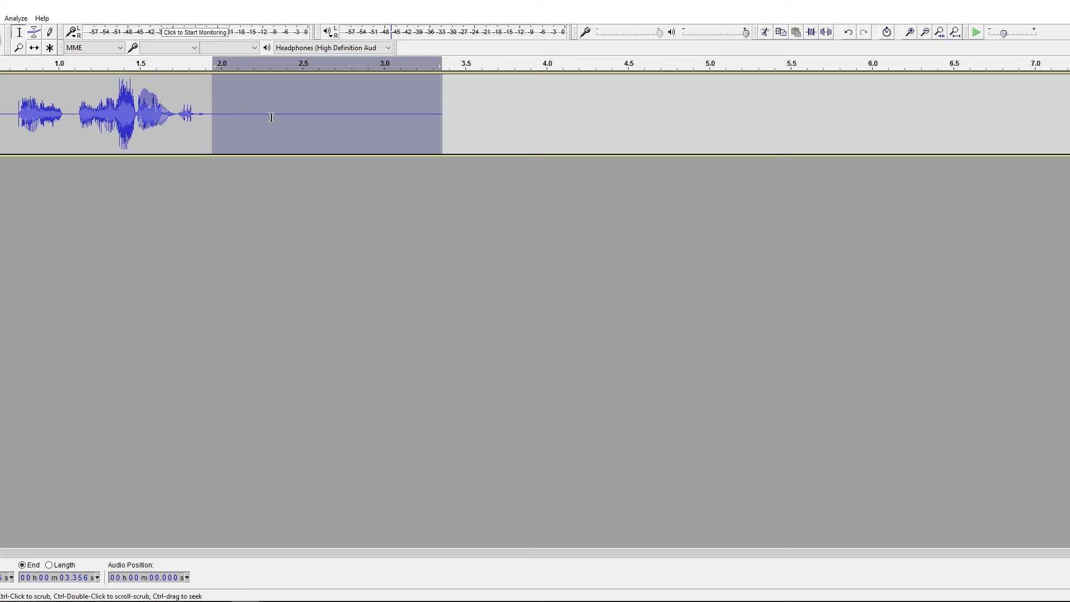
Step: Play back the tail from 1.96 s and 2.19 s to check the cleaned silence
left_click_drag(277, 112, 365, 133)
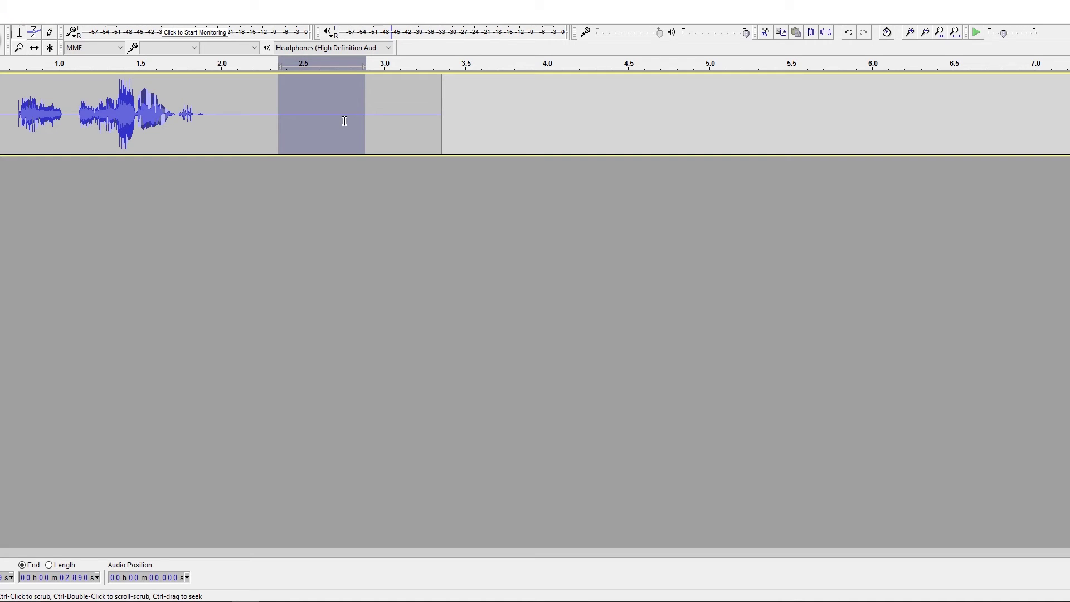
left_click(215, 112)
key("space")
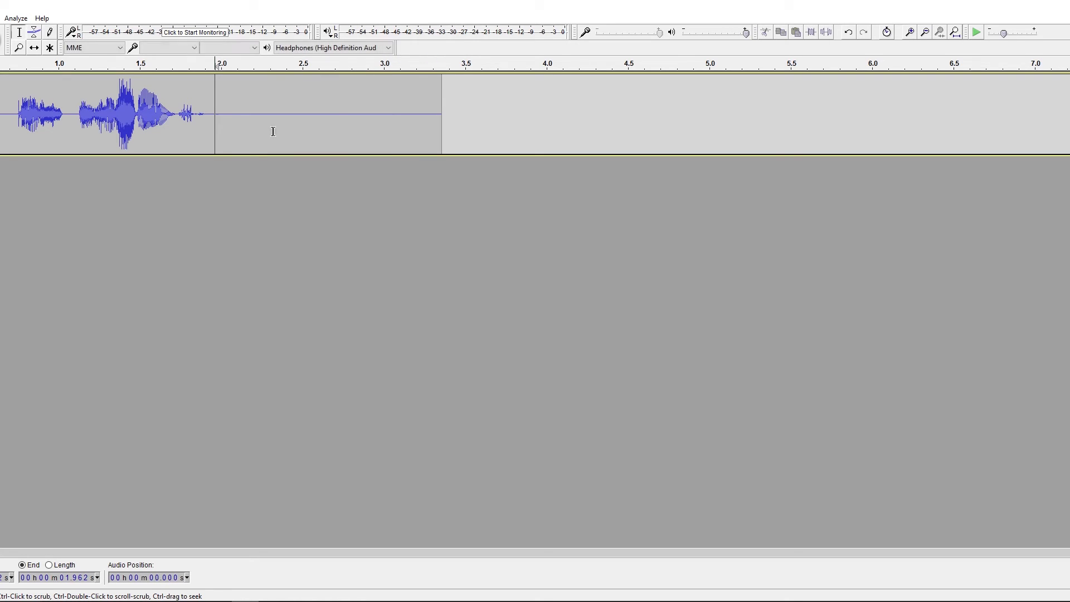
left_click(252, 108)
key("space")
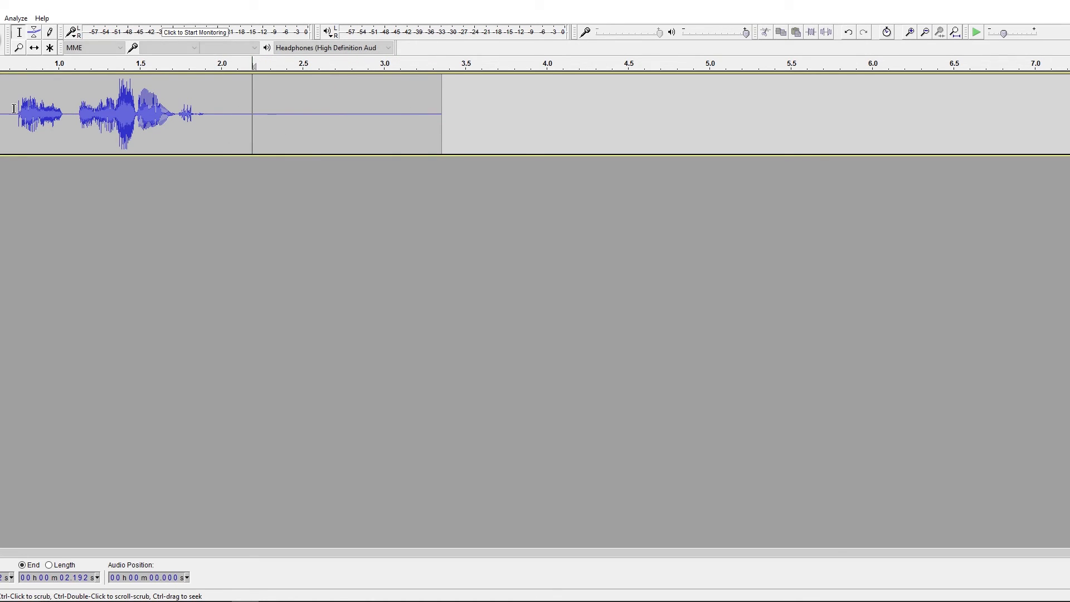
left_click(2, 112)
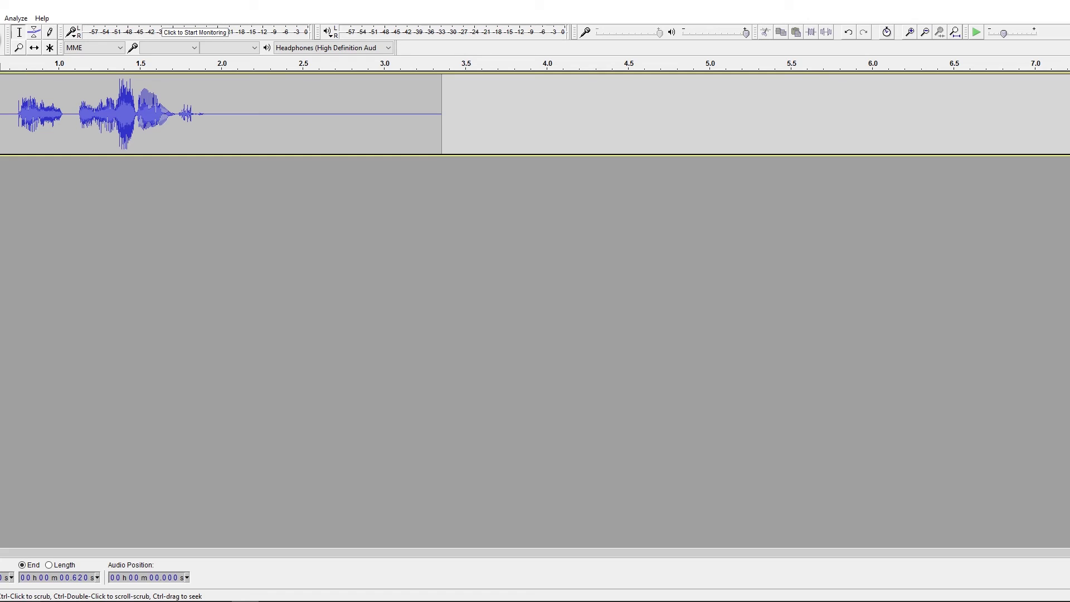